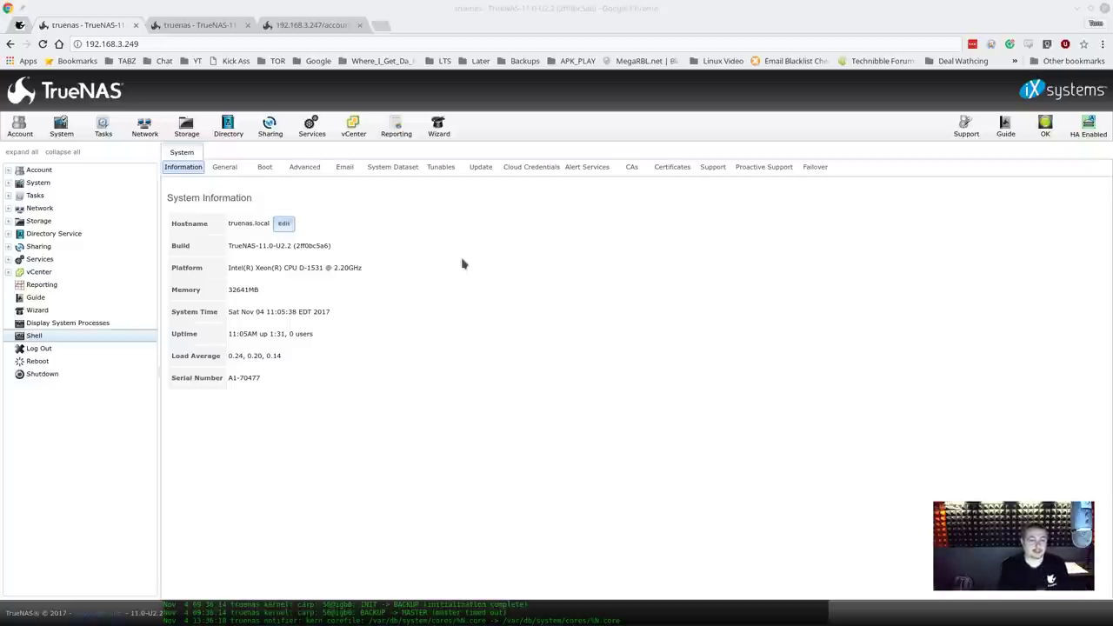
Compare the system information pages of the FreeNAS box and the TrueNAS appliance
{"action": "key", "text": "alt+Tab"}
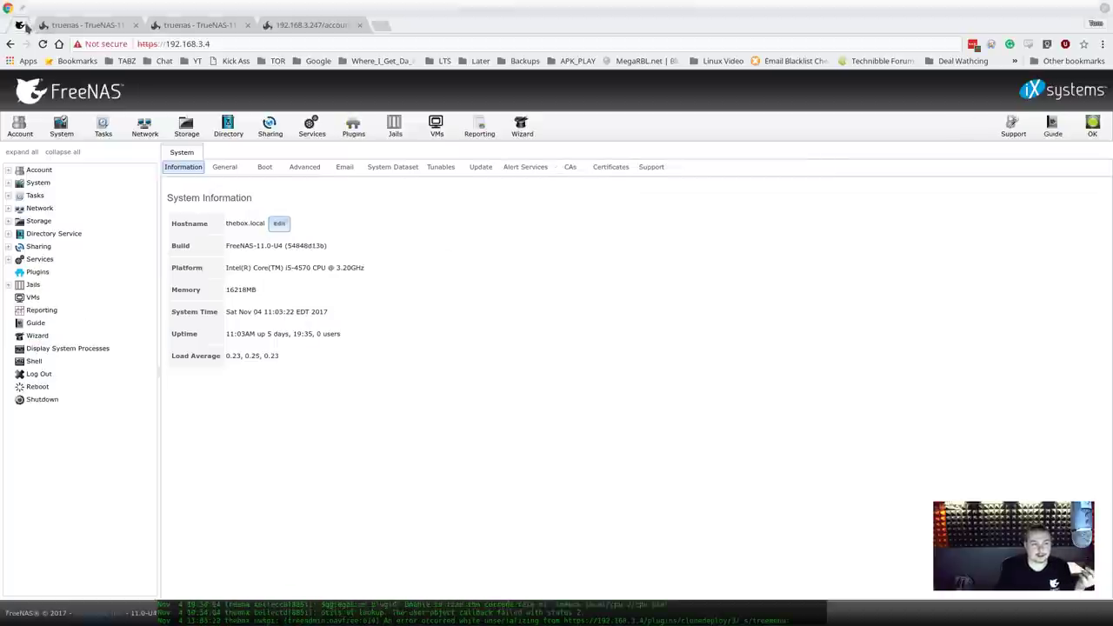
{"action": "left_click", "coordinate": [54, 28]}
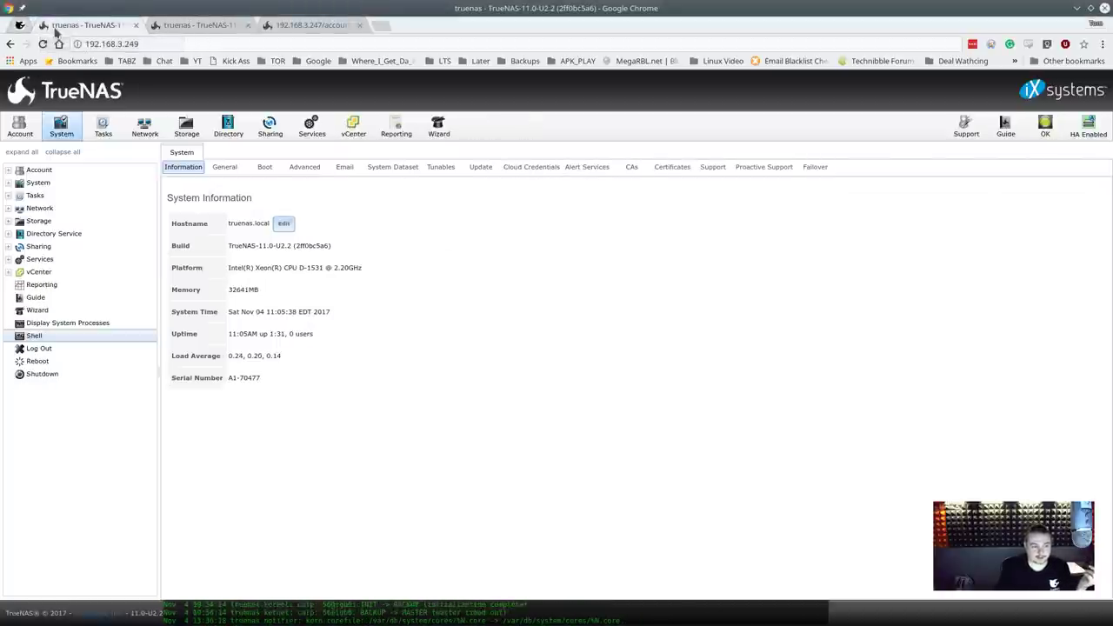
{"action": "key", "text": "alt+Tab"}
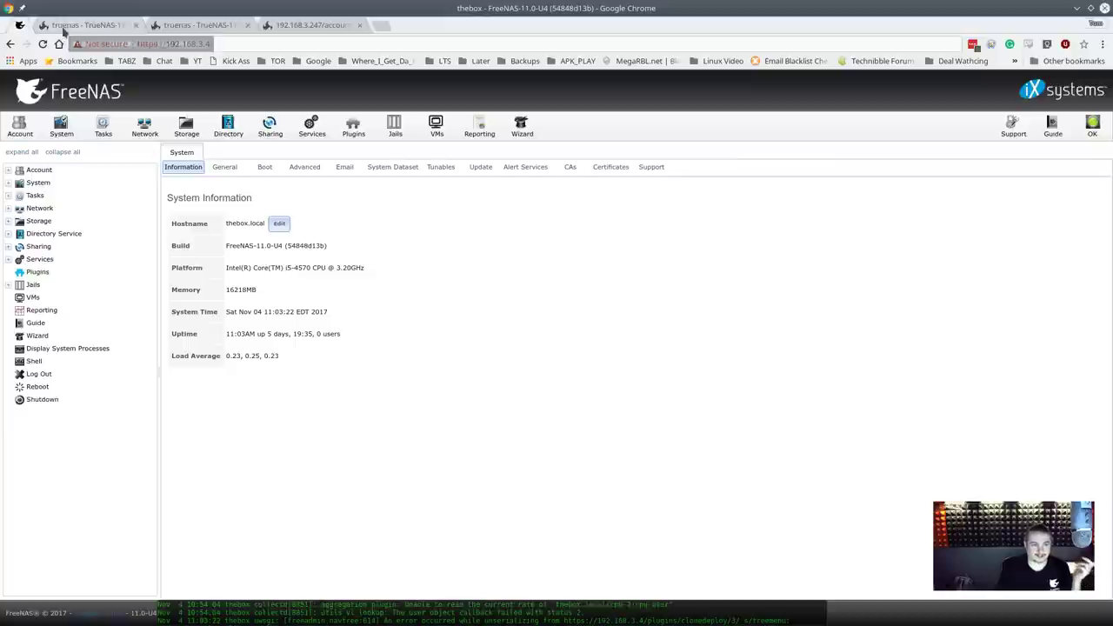
{"action": "key", "text": "alt+Tab"}
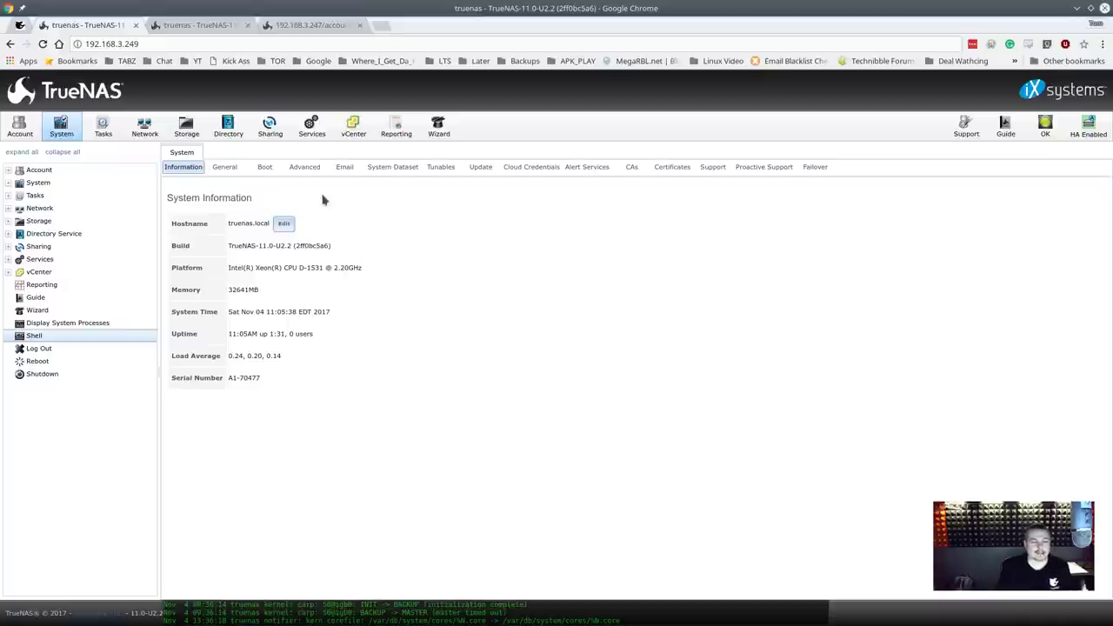
Compare the storage volume listings of the TrueNAS appliance and the FreeNAS box
{"action": "left_click", "coordinate": [186, 126]}
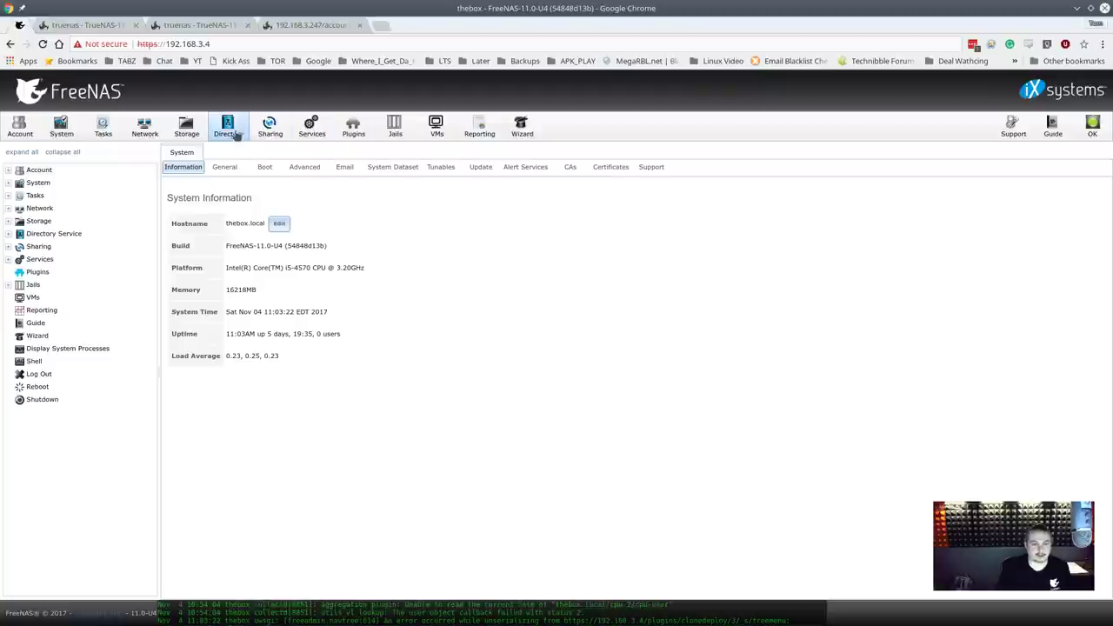
{"action": "left_click", "coordinate": [186, 126]}
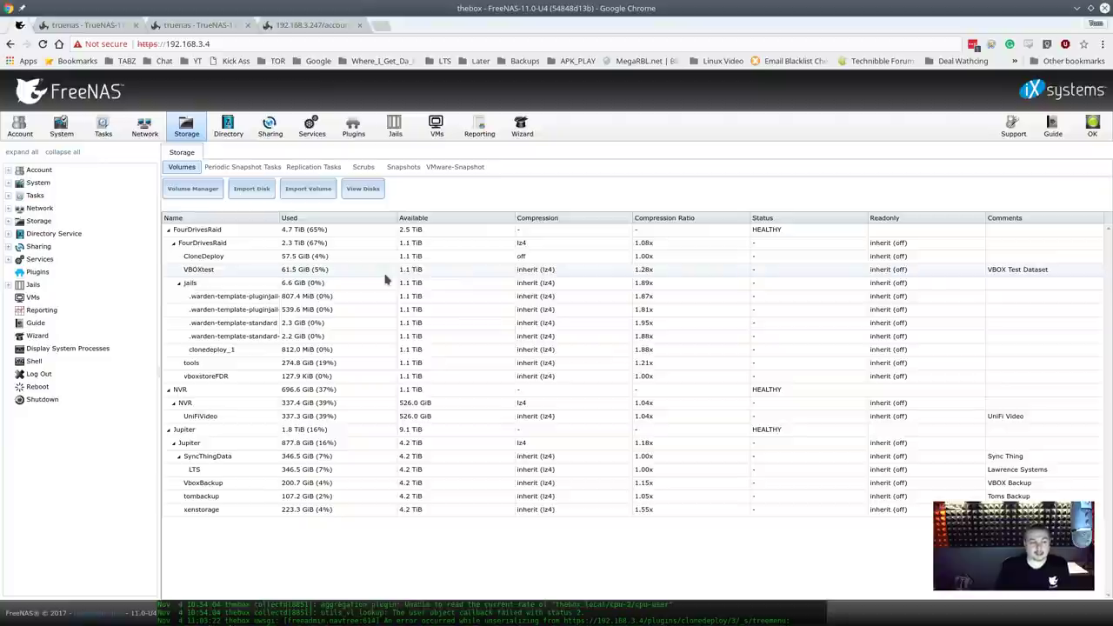
{"action": "key", "text": "ctrl+Tab"}
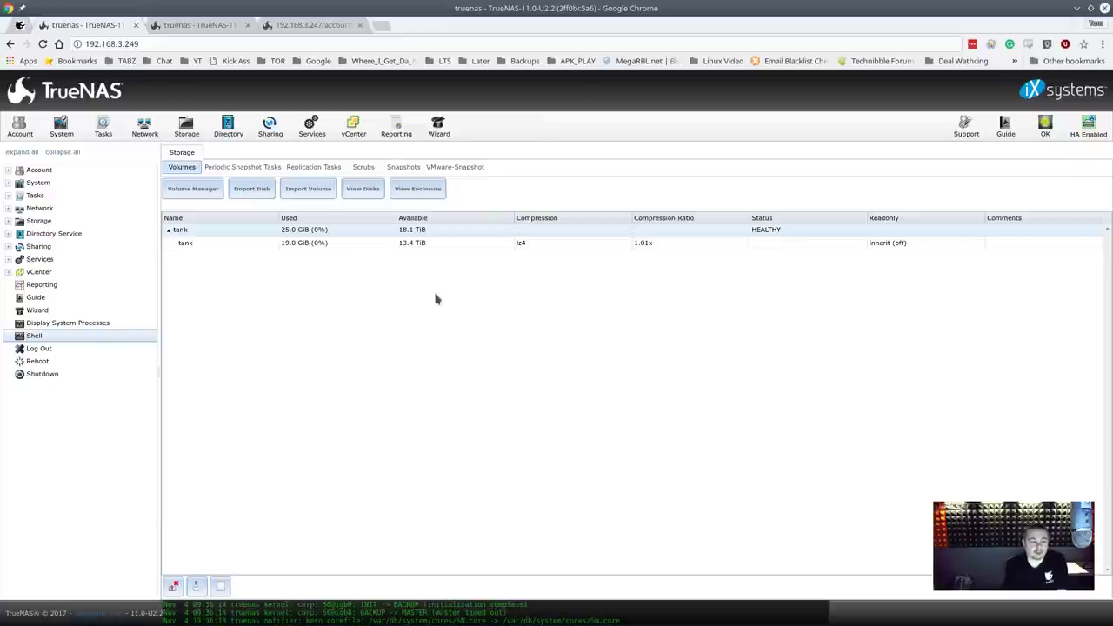
Review the TrueNAS system settings for tunables, failover and proactive support
{"action": "left_click", "coordinate": [61, 127]}
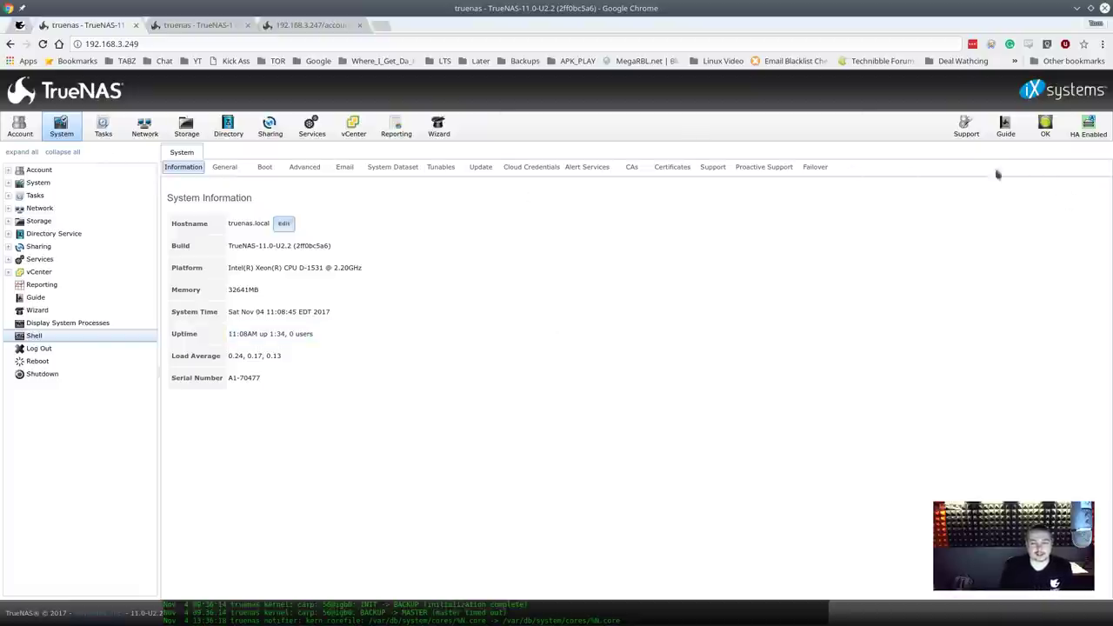
{"action": "left_click", "coordinate": [440, 168]}
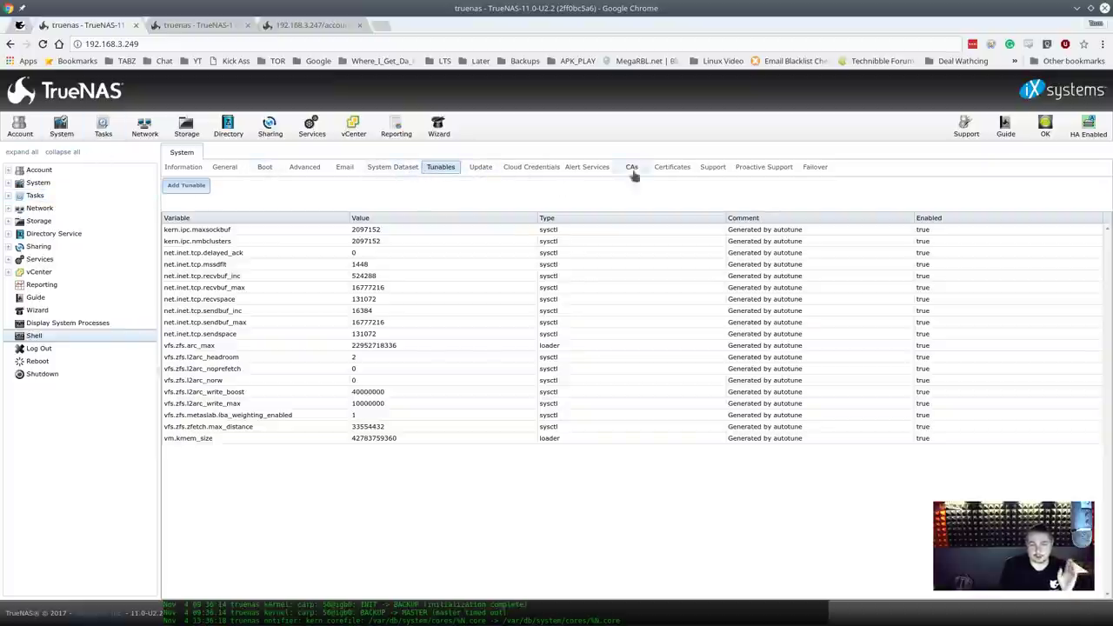
{"action": "left_click", "coordinate": [821, 168]}
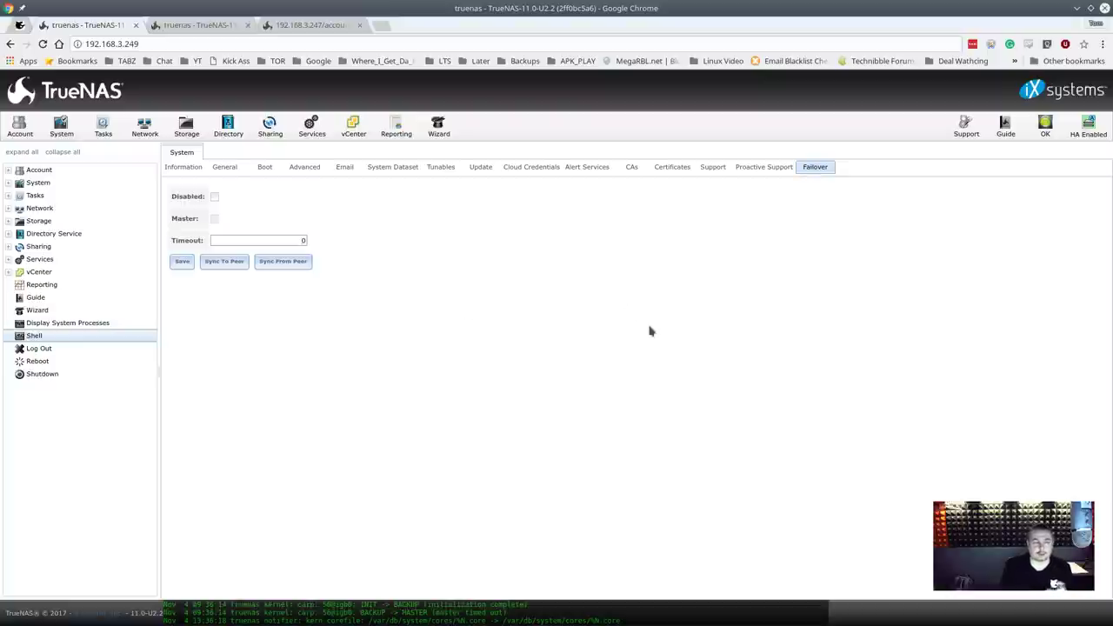
{"action": "left_click", "coordinate": [744, 168]}
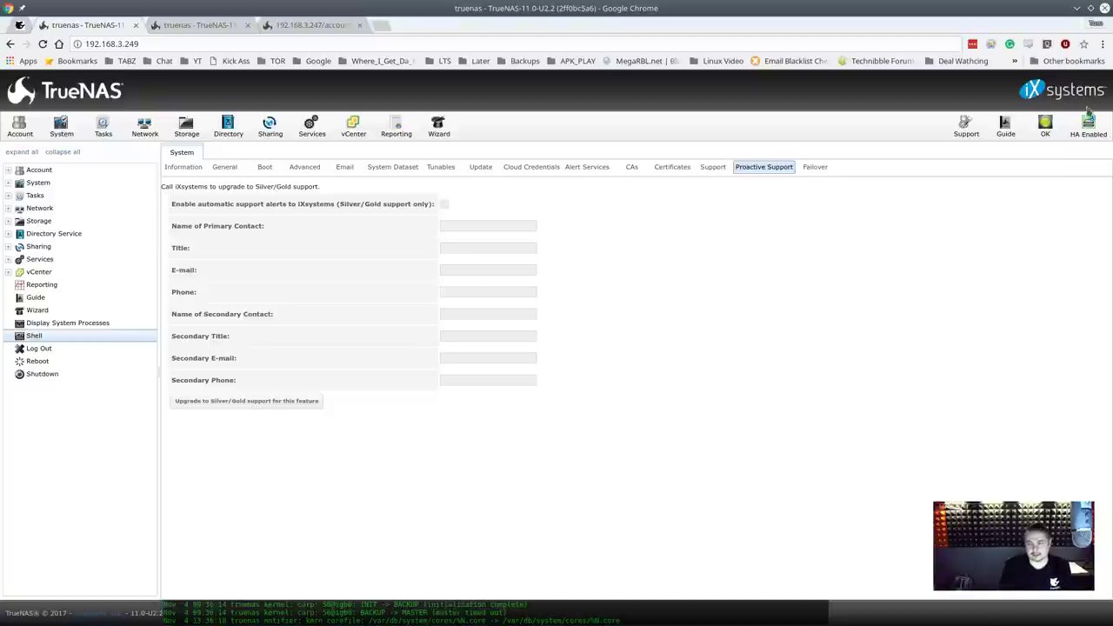
Check the TrueNAS alert status and highlight the processor platform in the system information
{"action": "left_click", "coordinate": [1045, 126]}
{"action": "left_click", "coordinate": [720, 320]}
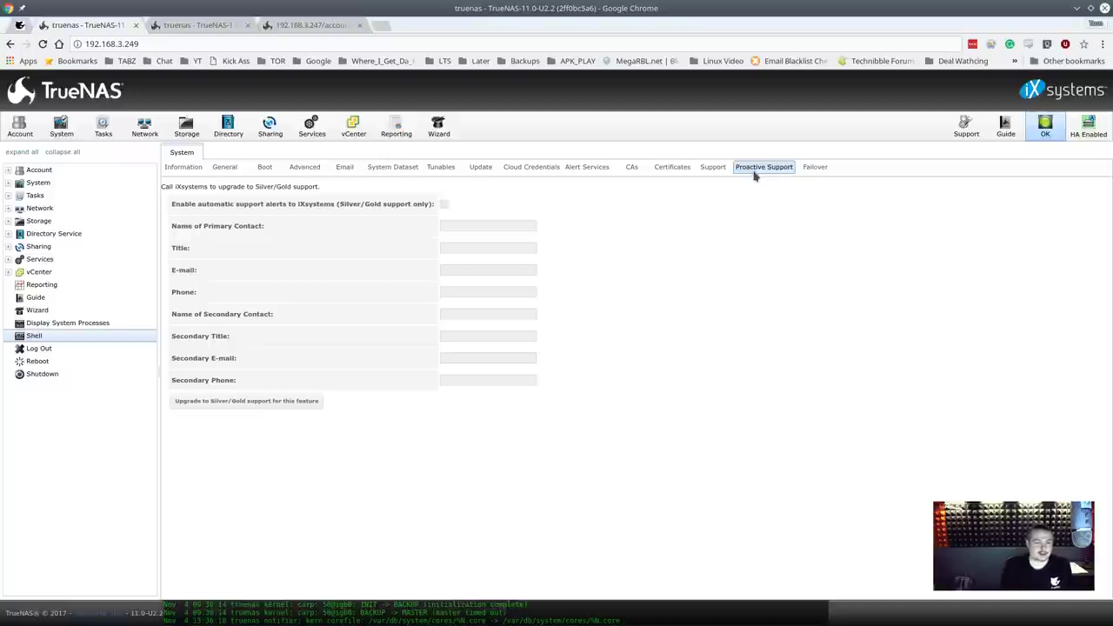
{"action": "left_click", "coordinate": [180, 169]}
{"action": "triple_click", "coordinate": [261, 266]}
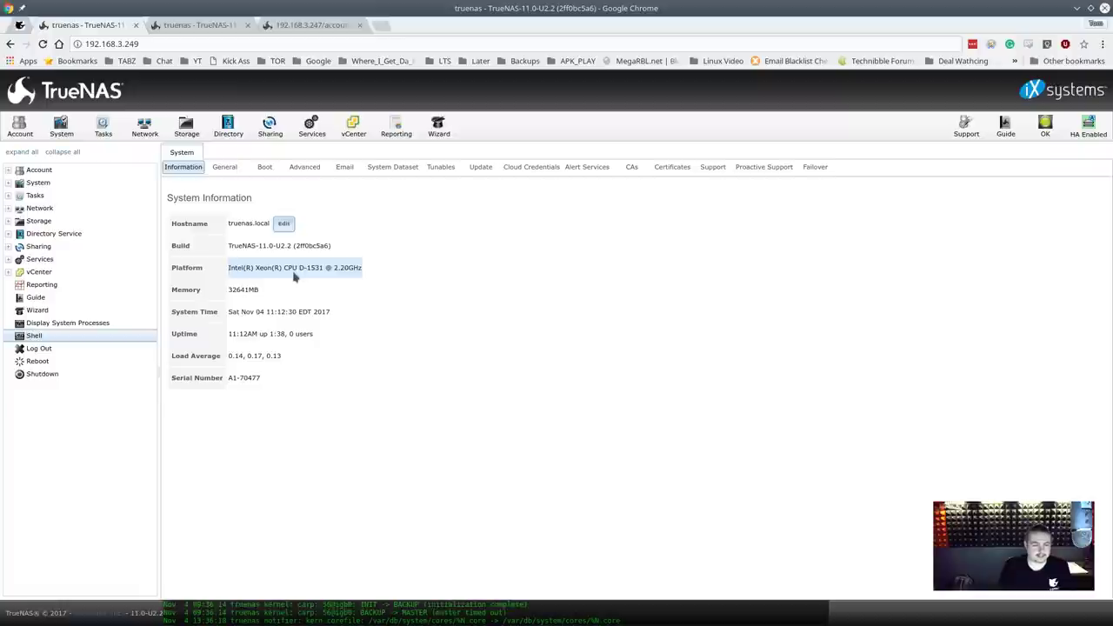
{"action": "left_click", "coordinate": [468, 275]}
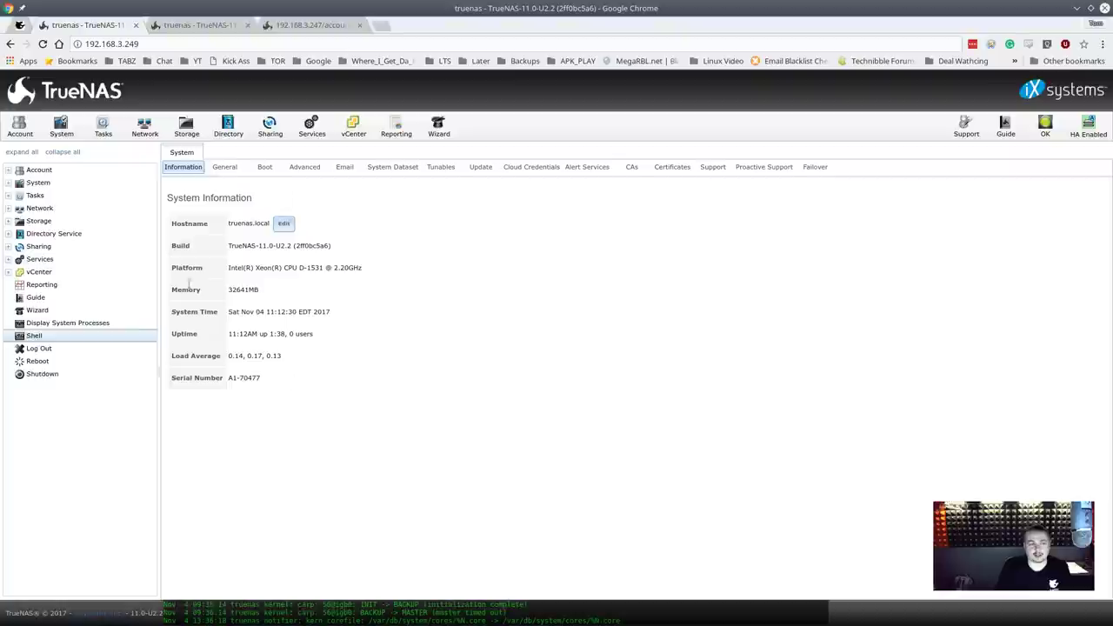
Check the web addresses of the three TrueNAS pages: 192.168.3.249, 192.168.3.245 and the standby node at 192.168.3.247
{"action": "left_click", "coordinate": [242, 45]}
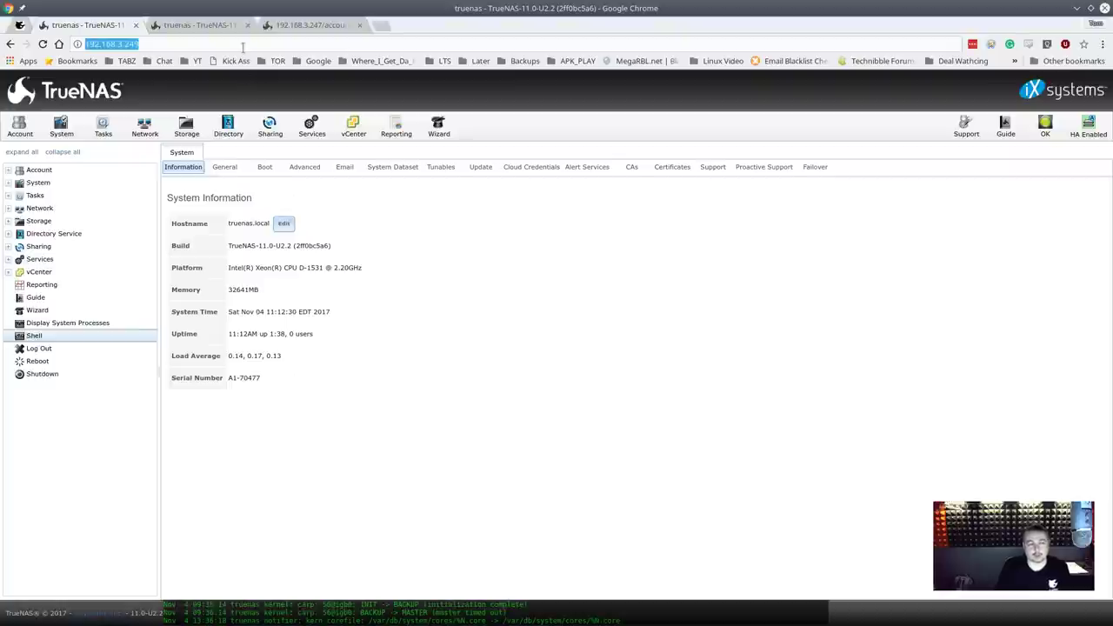
{"action": "left_click", "coordinate": [243, 45]}
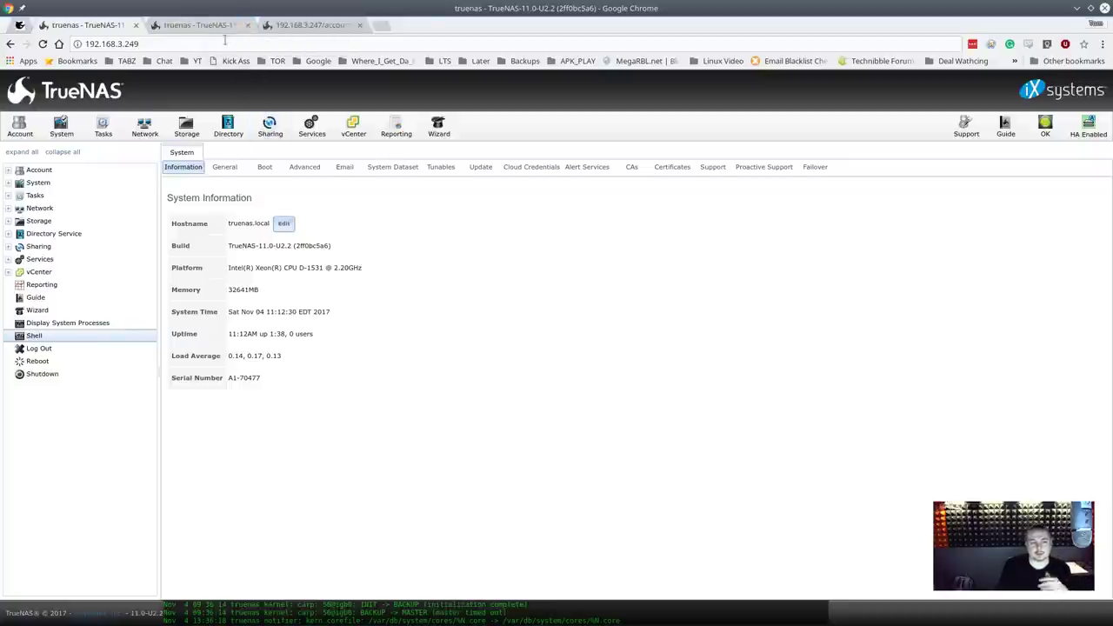
{"action": "left_click", "coordinate": [184, 26]}
{"action": "left_click", "coordinate": [167, 46]}
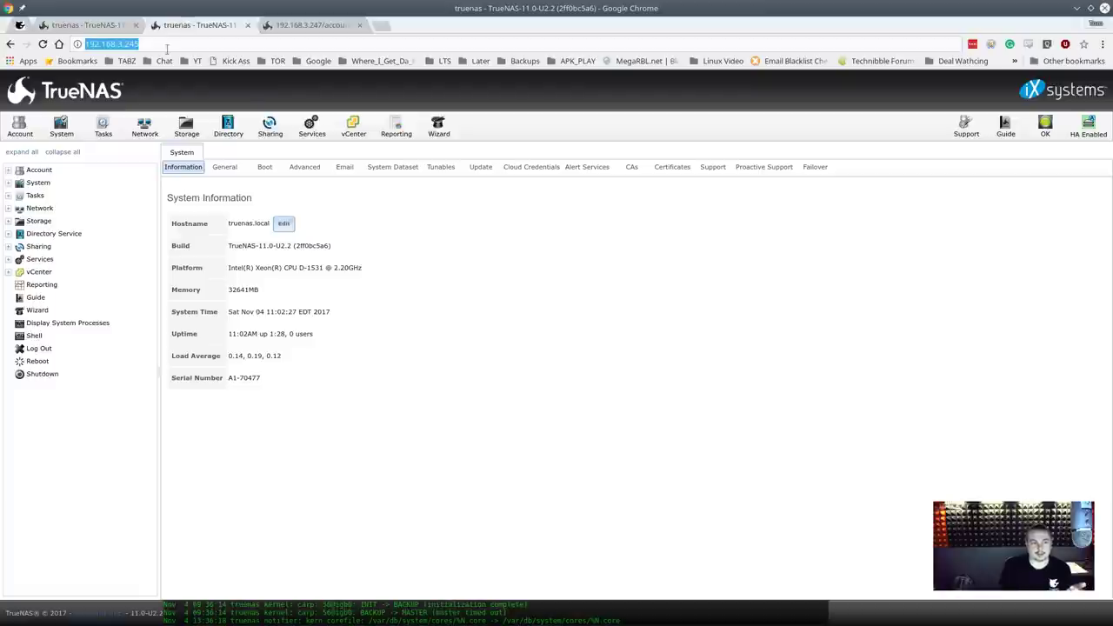
{"action": "left_click", "coordinate": [293, 25]}
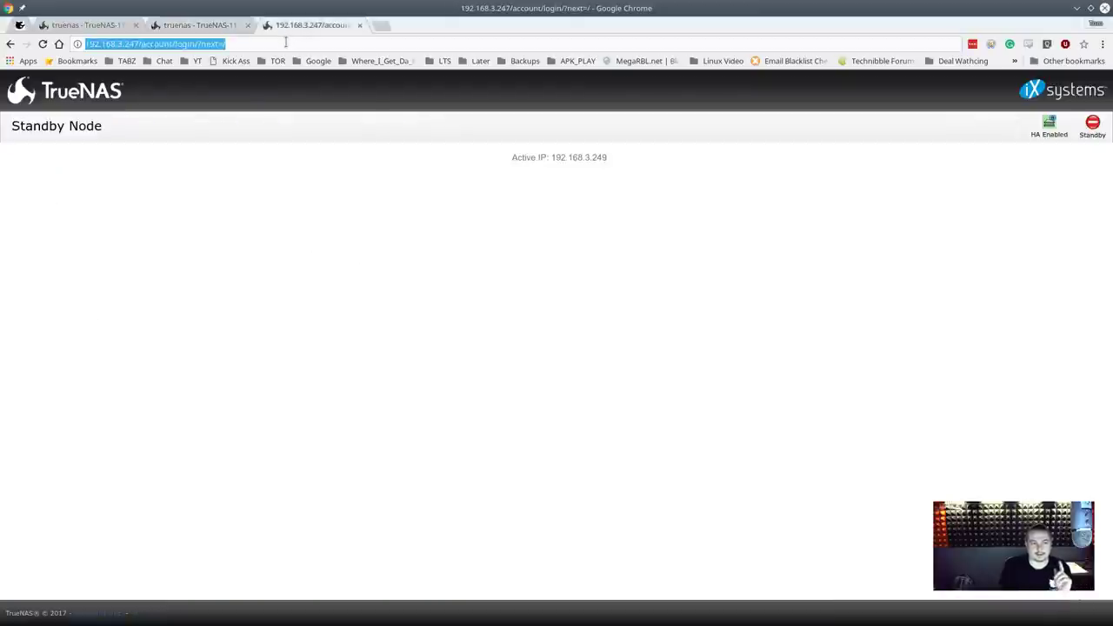
Compare the interface of the node at 192.168.3.245 with the standby node at 192.168.3.247
{"action": "left_click", "coordinate": [185, 26]}
{"action": "left_click", "coordinate": [306, 26]}
{"action": "left_click", "coordinate": [219, 29]}
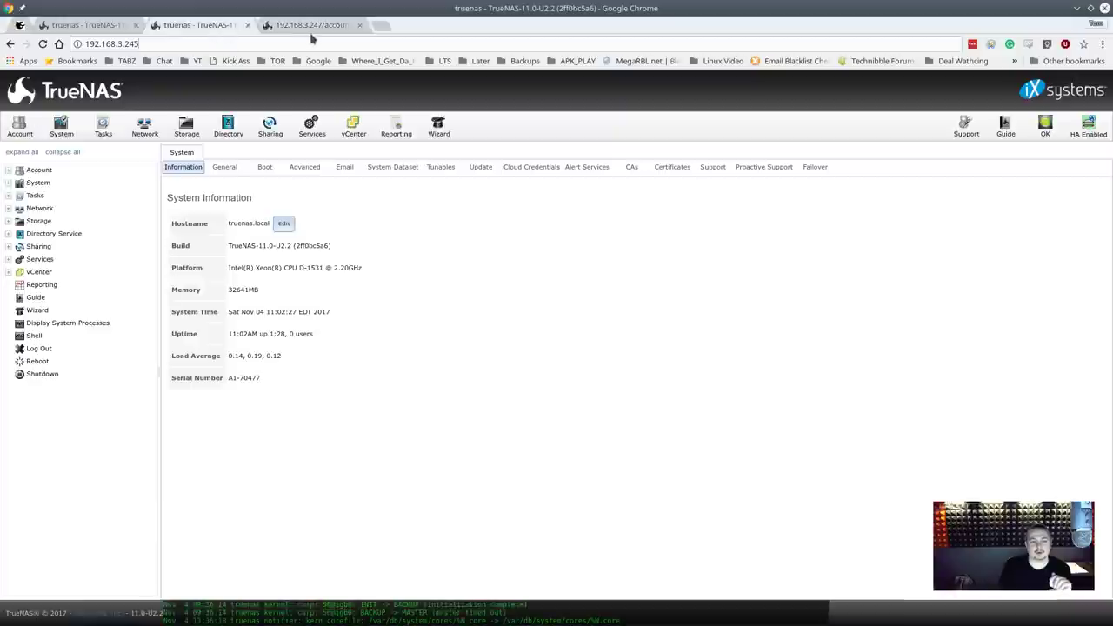
{"action": "left_click", "coordinate": [109, 30]}
{"action": "left_click", "coordinate": [213, 29]}
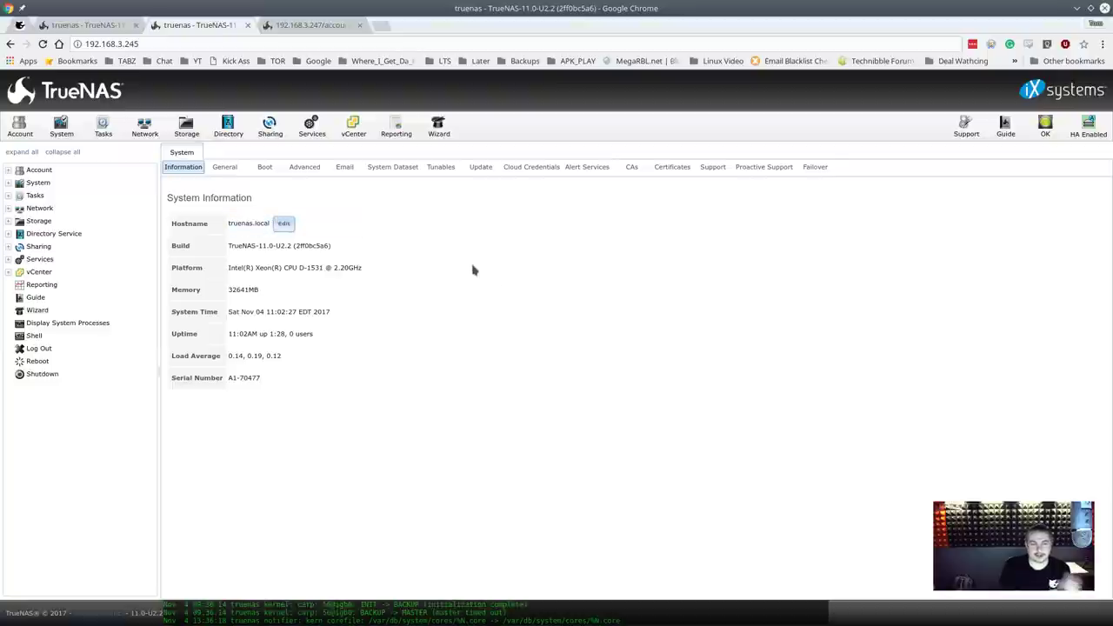
{"action": "left_click", "coordinate": [320, 28]}
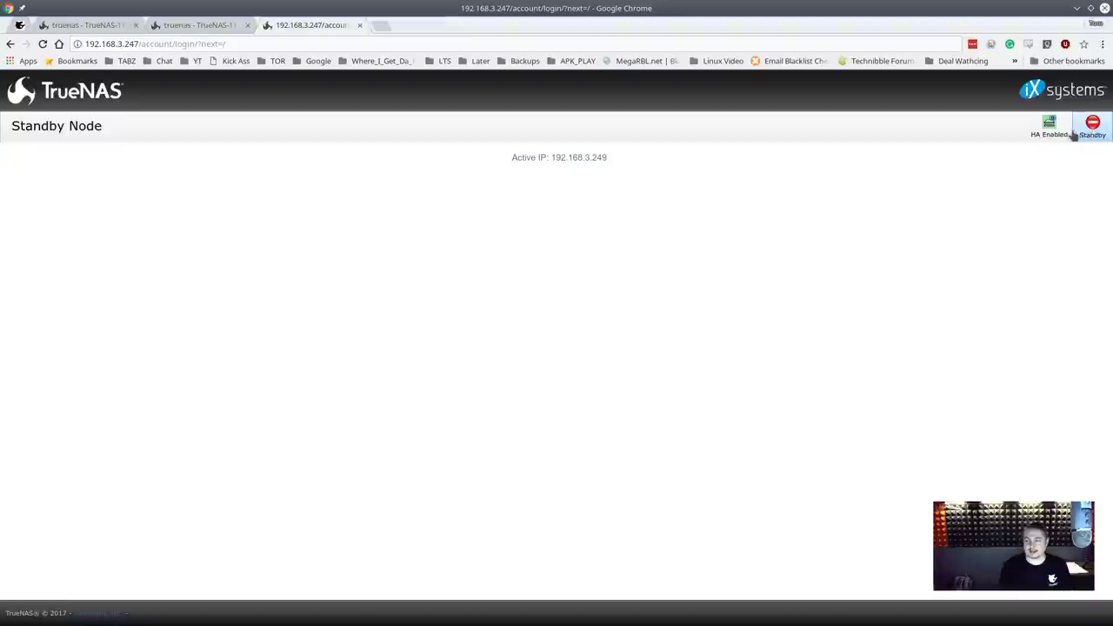
Revisit both controller node pages and return to the shared interface, selecting its address 192.168.3.249
{"action": "left_click", "coordinate": [223, 30]}
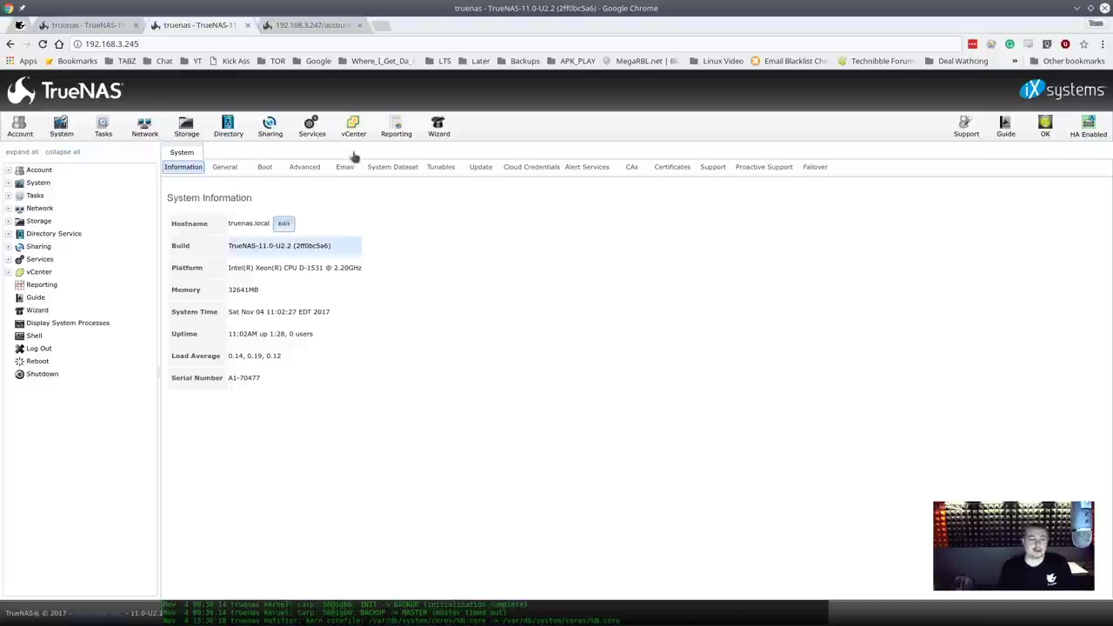
{"action": "left_click", "coordinate": [306, 25]}
{"action": "left_click", "coordinate": [222, 30]}
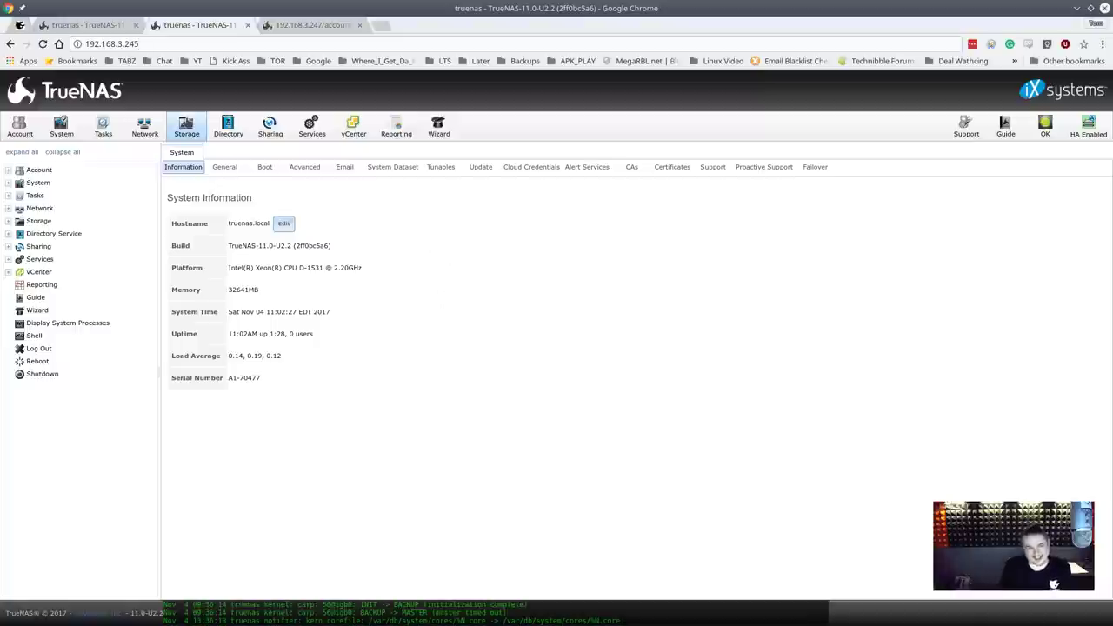
{"action": "left_click", "coordinate": [143, 133]}
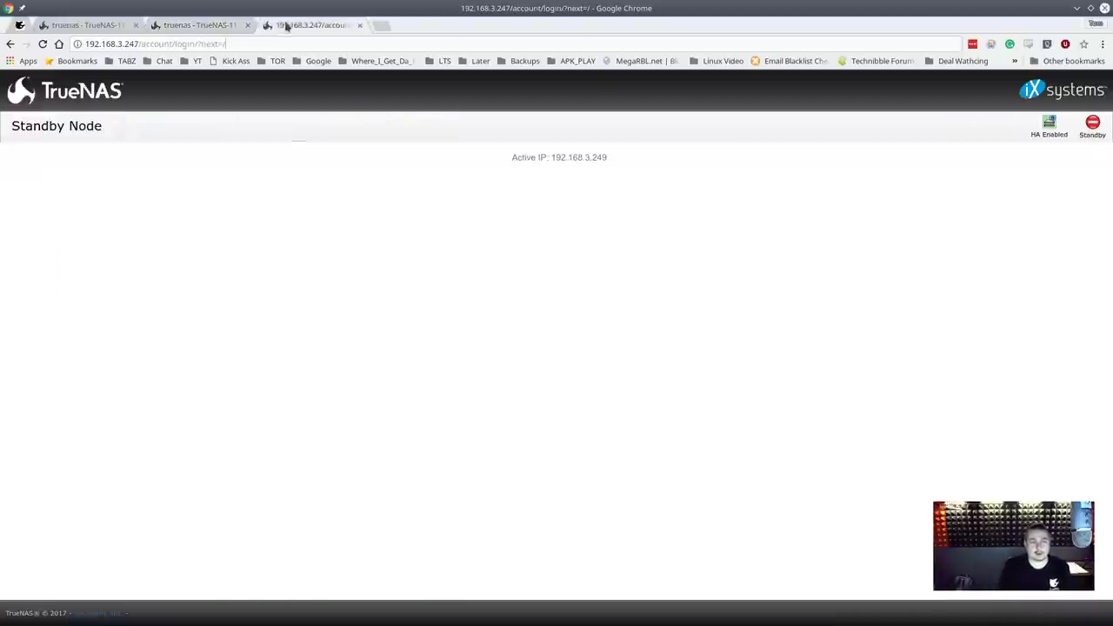
{"action": "left_click", "coordinate": [335, 26]}
{"action": "left_click", "coordinate": [92, 26]}
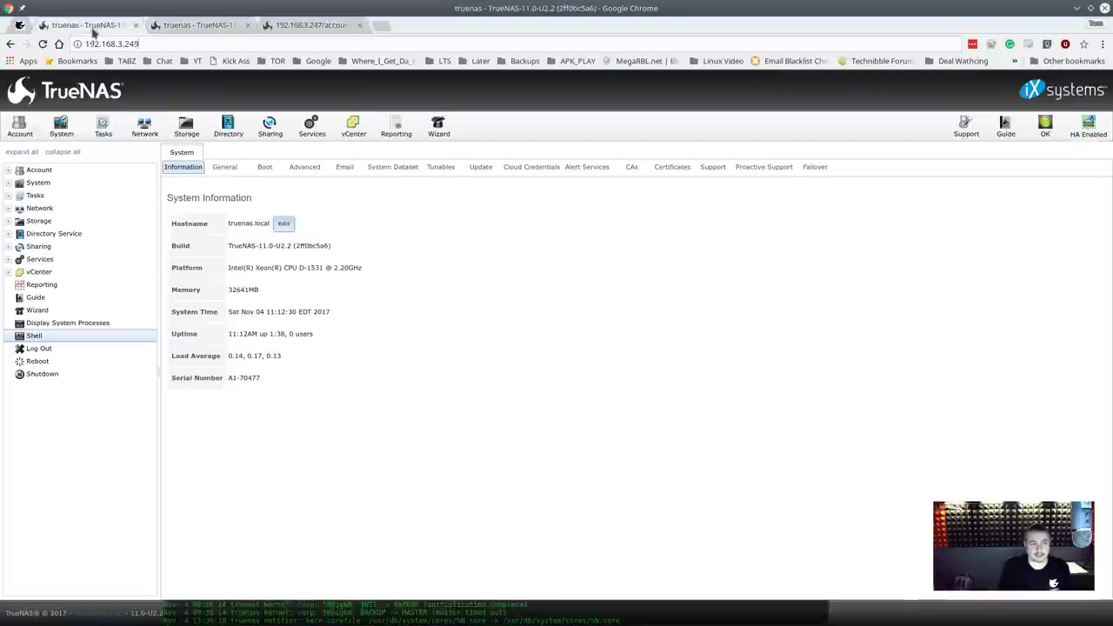
{"action": "left_click", "coordinate": [187, 44]}
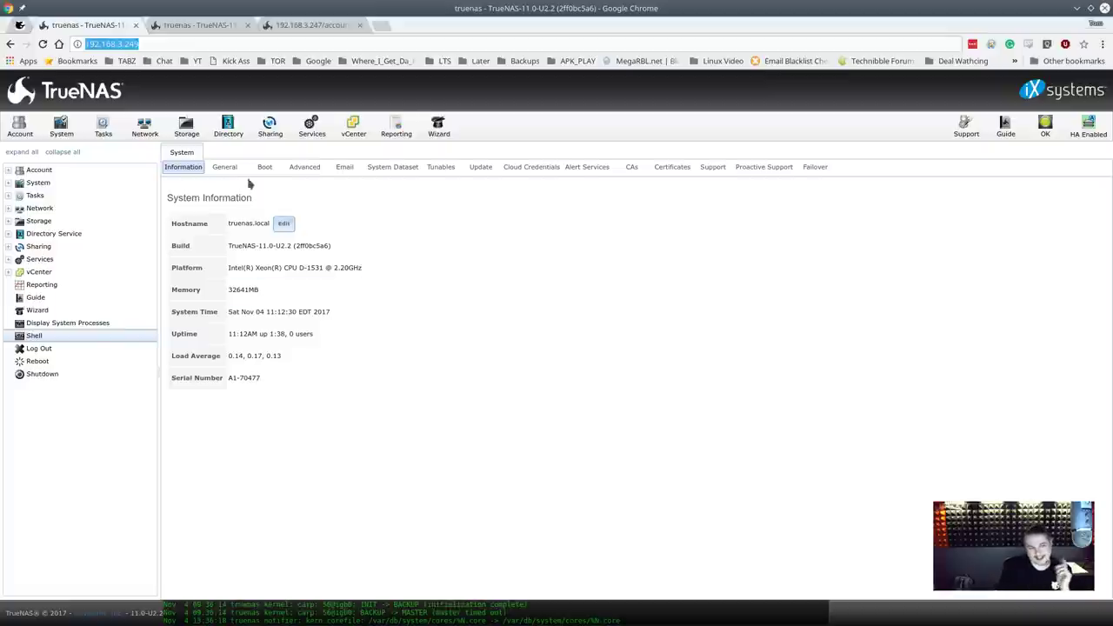
Review the TrueNAS system dataset and update settings, including the manual update option
{"action": "left_click", "coordinate": [61, 126]}
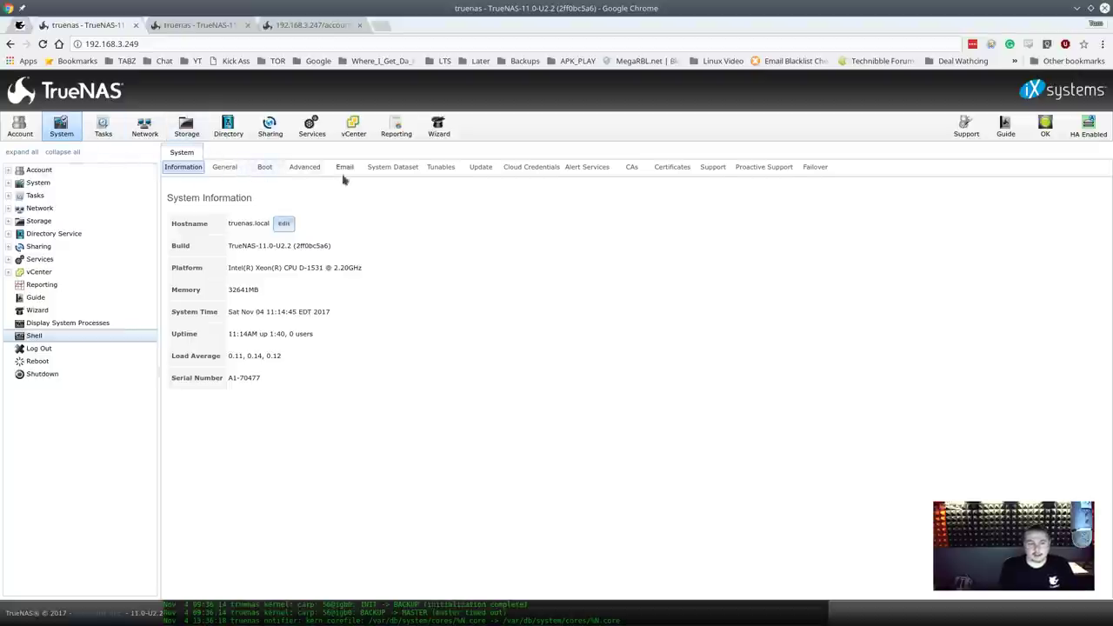
{"action": "left_click", "coordinate": [403, 170]}
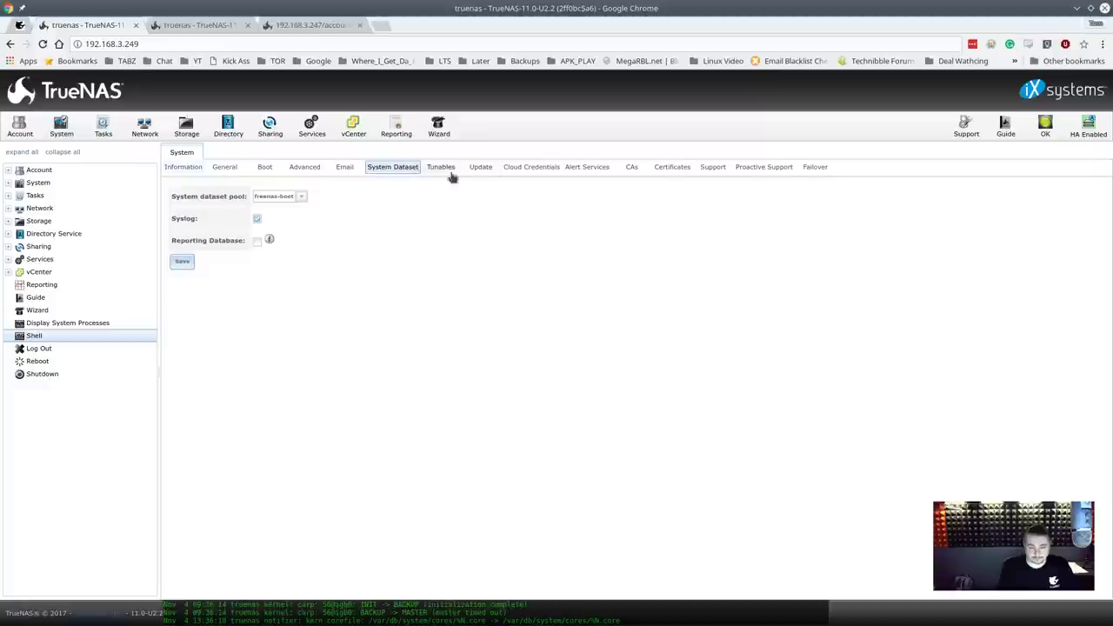
{"action": "left_click", "coordinate": [481, 169]}
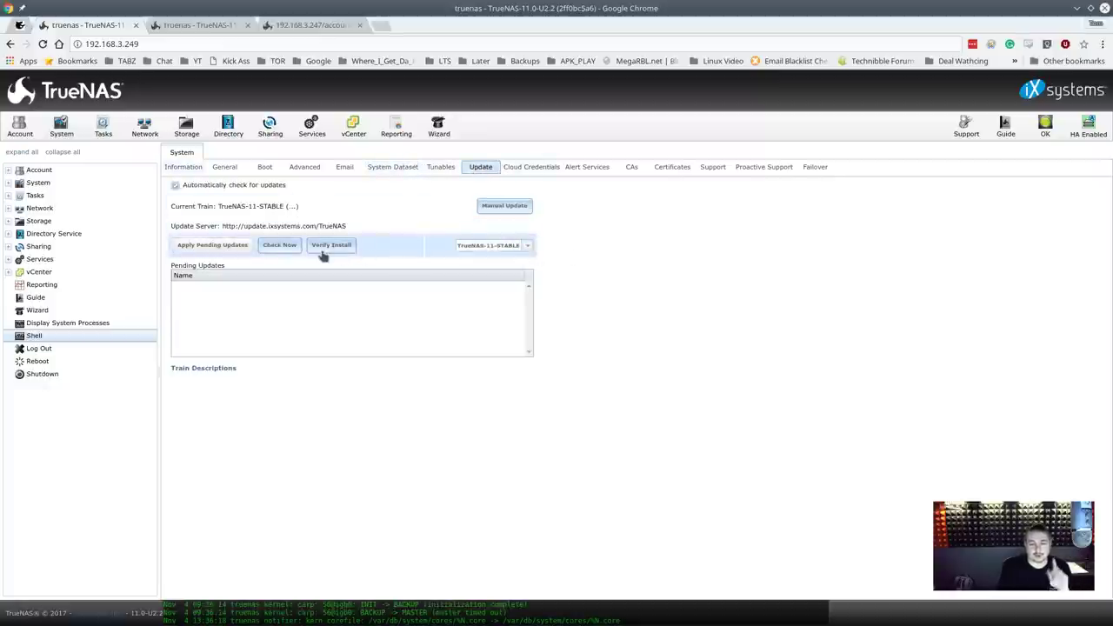
{"action": "left_click", "coordinate": [511, 209]}
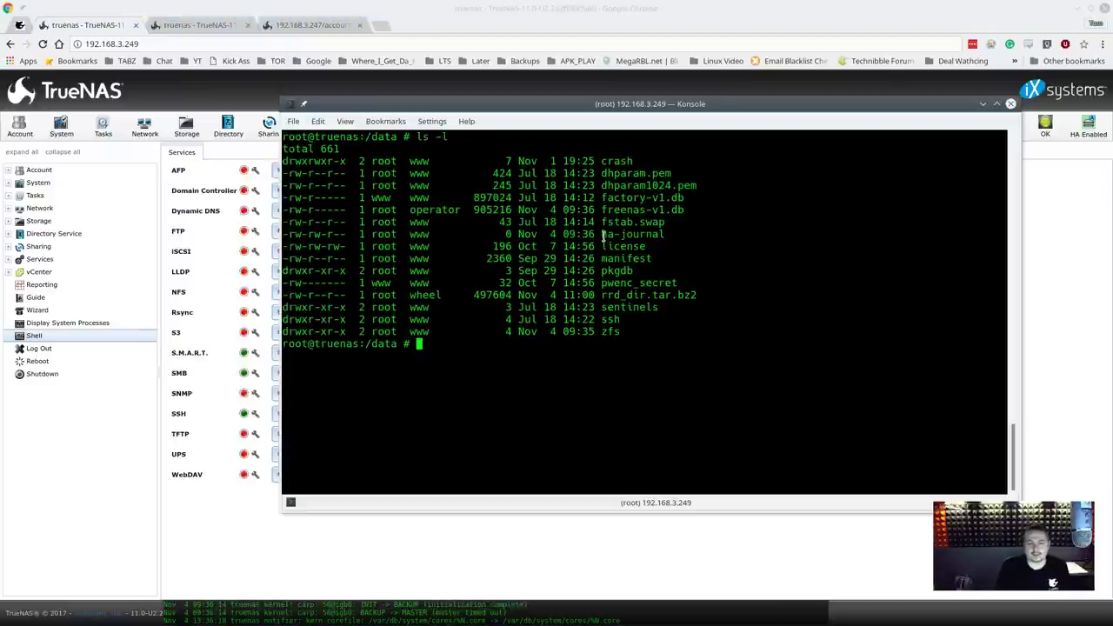
Highlight the ha-journal file in the terminal's /data listing and return to the TrueNAS web interface
{"action": "left_click_drag", "start_coordinate": [601, 234], "coordinate": [666, 234]}
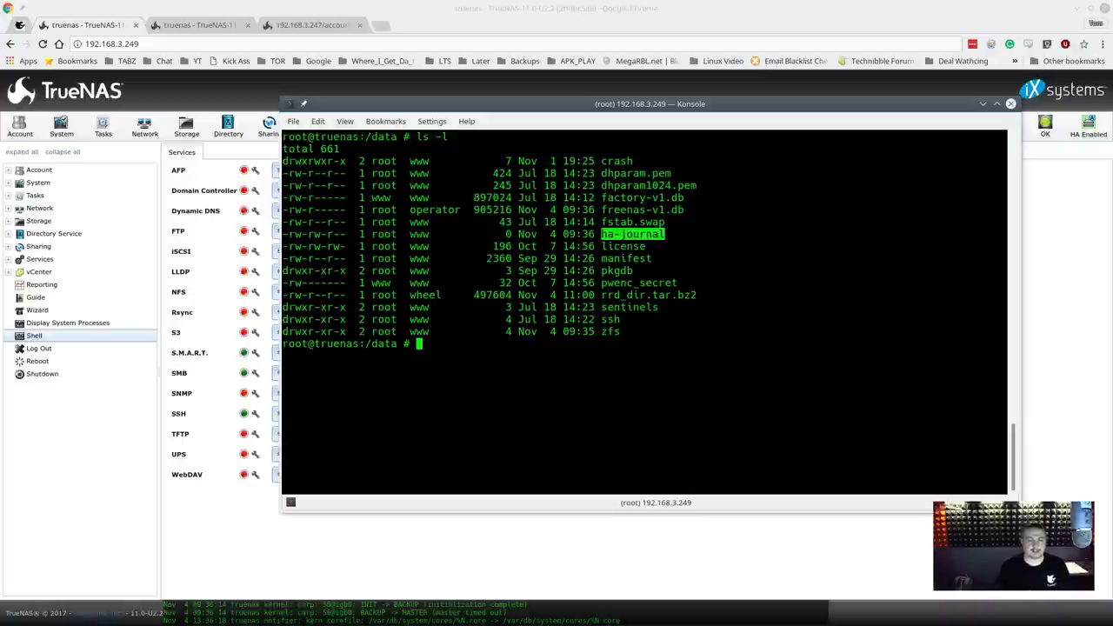
{"action": "left_click", "coordinate": [183, 92]}
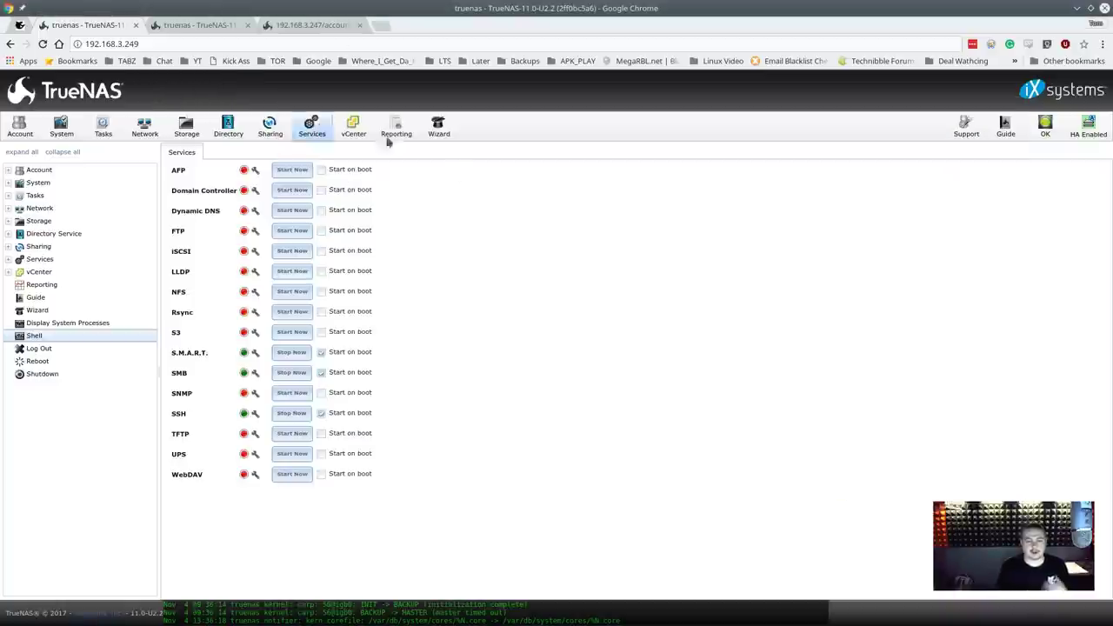
Open the TrueNAS failover settings and bring the Konsole terminal with the /data listing in front of them
{"action": "left_click", "coordinate": [61, 127]}
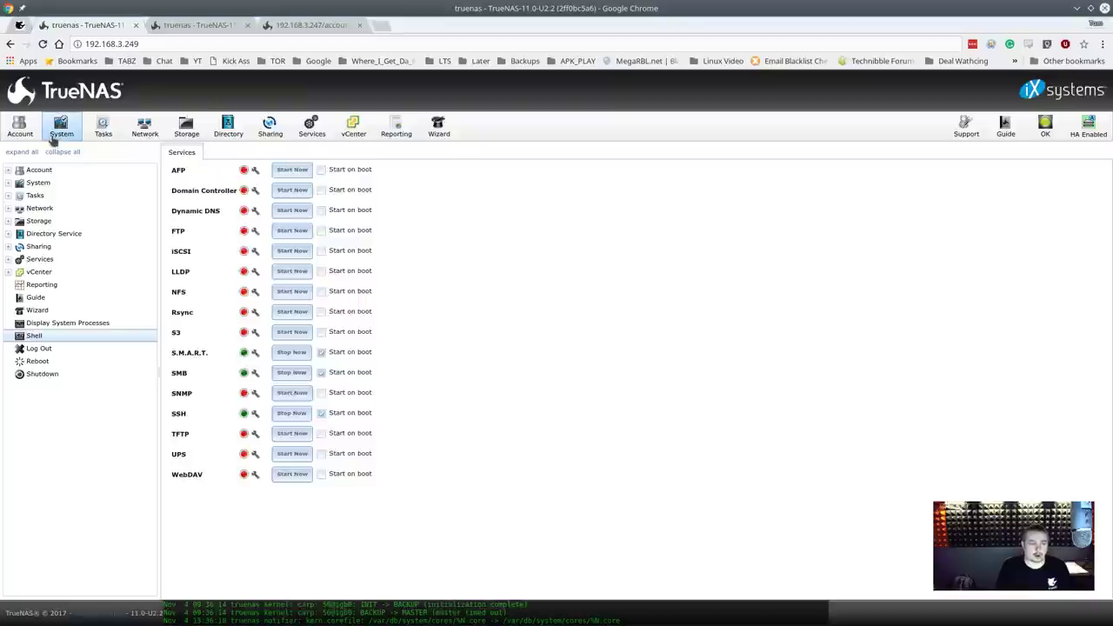
{"action": "left_click", "coordinate": [810, 168]}
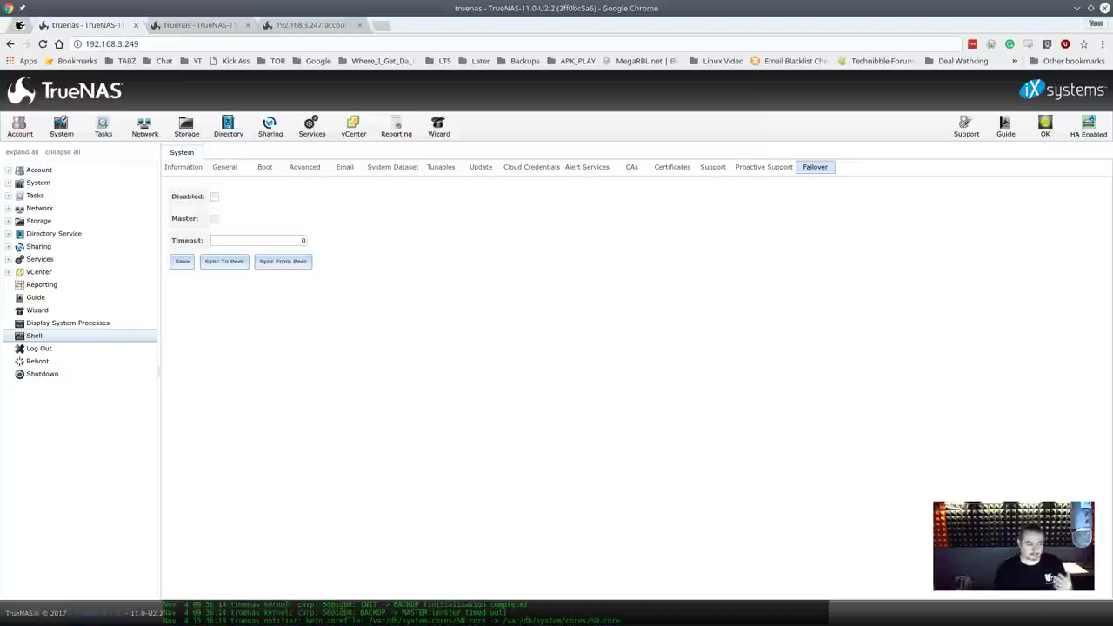
{"action": "key", "text": "alt+Tab"}
{"action": "left_click_drag", "start_coordinate": [840, 117], "coordinate": [831, 119]}
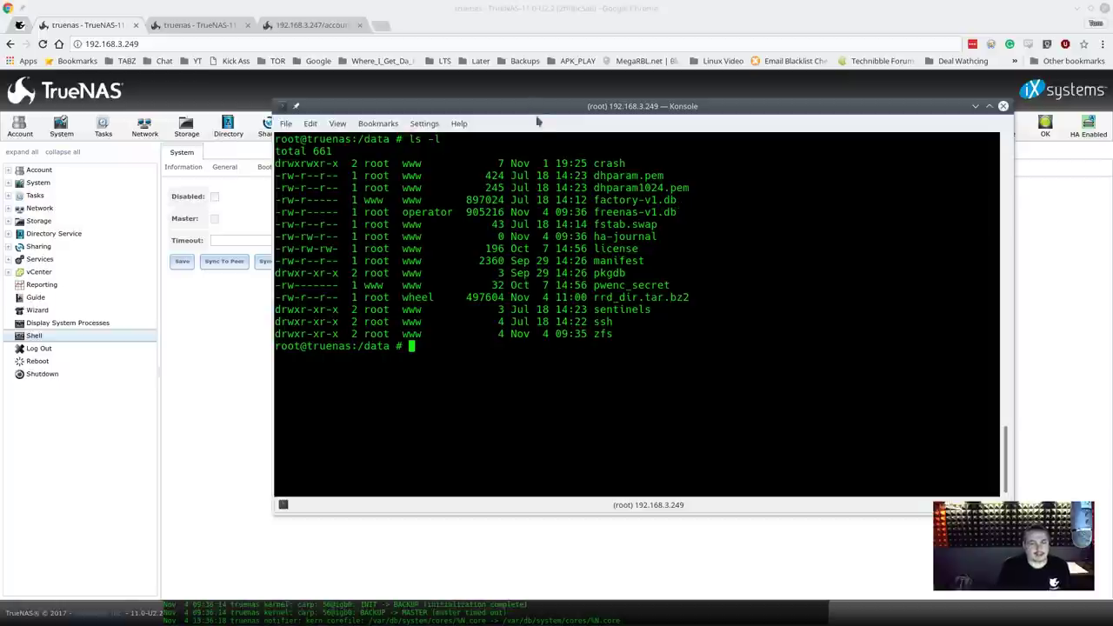
Run ifconfig in the terminal and highlight the ntb0 interlink interface and its three 169.254.10.x inet lines
{"action": "type", "text": "ifconfig"}
{"action": "key", "text": "Return"}
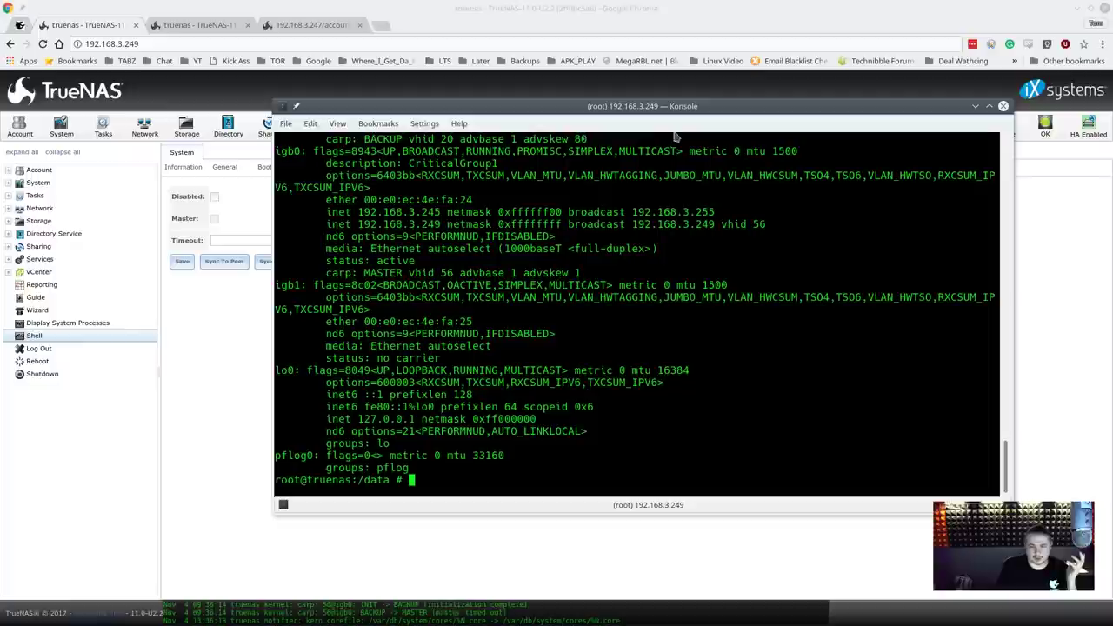
{"action": "scroll", "coordinate": [642, 285], "scroll_direction": "up", "scroll_amount": 8}
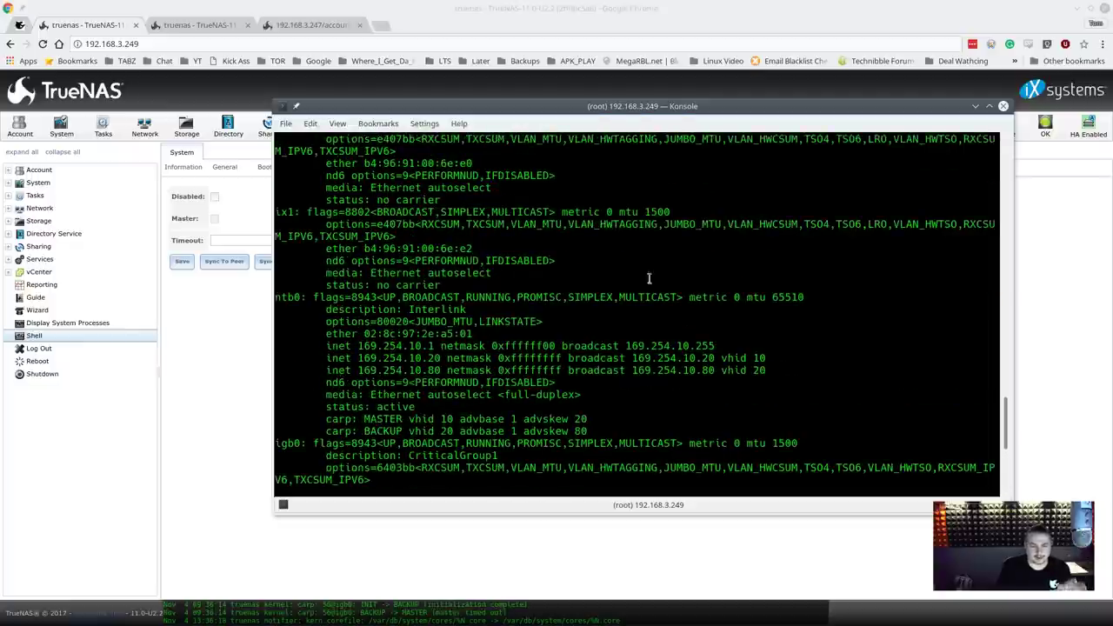
{"action": "left_click_drag", "start_coordinate": [320, 345], "coordinate": [774, 370]}
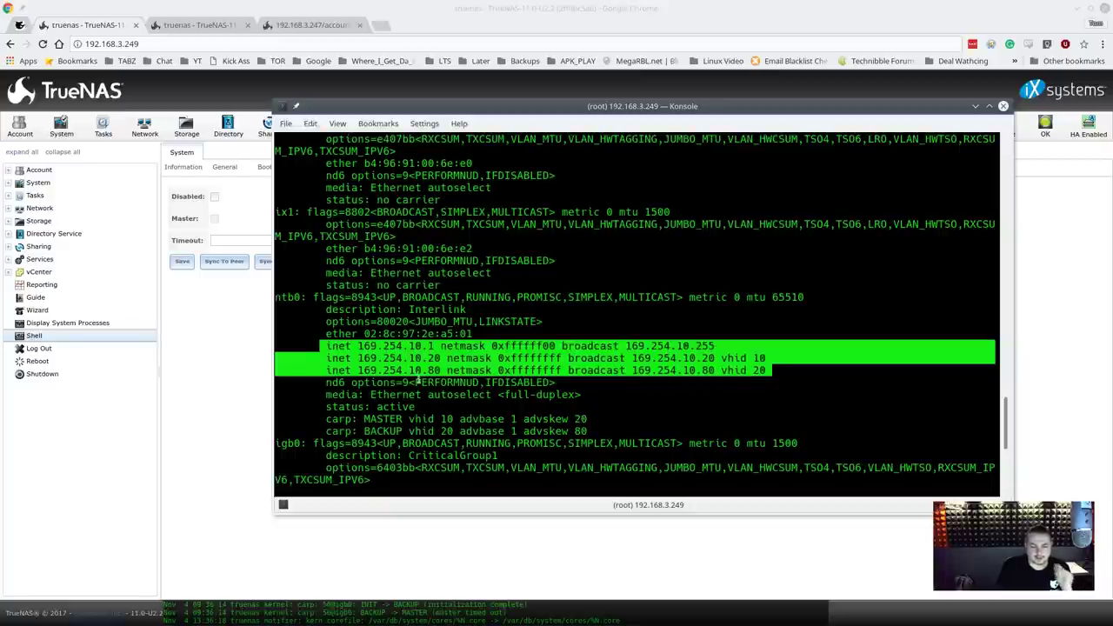
{"action": "double_click", "coordinate": [289, 296]}
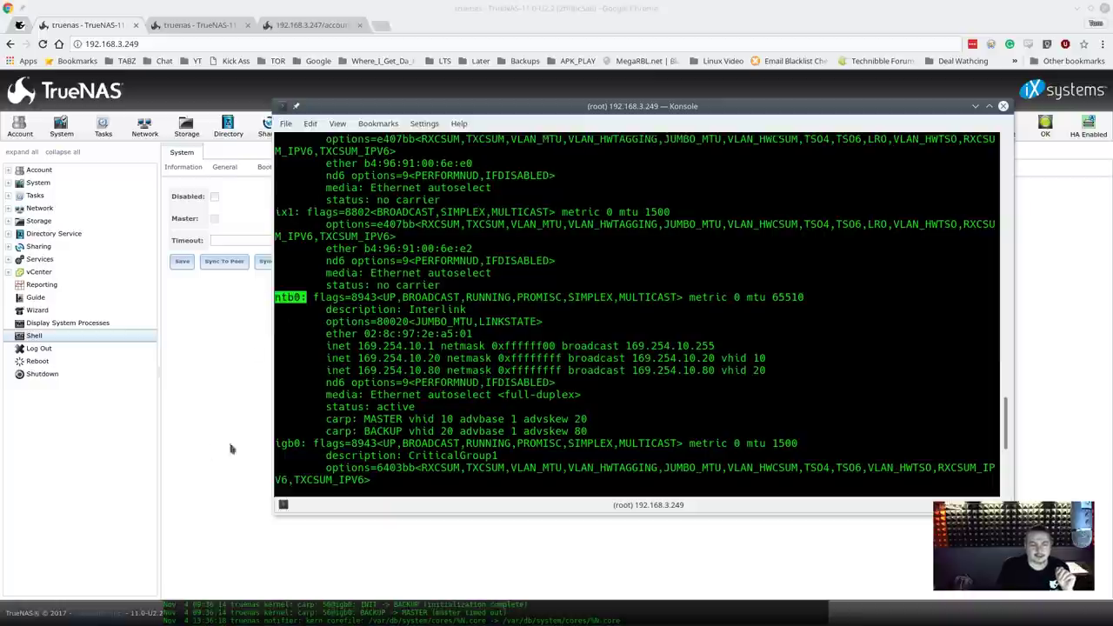
Return to the TrueNAS web interface and check which NICs can be chosen for a new network interface, without adding one
{"action": "left_click", "coordinate": [234, 326]}
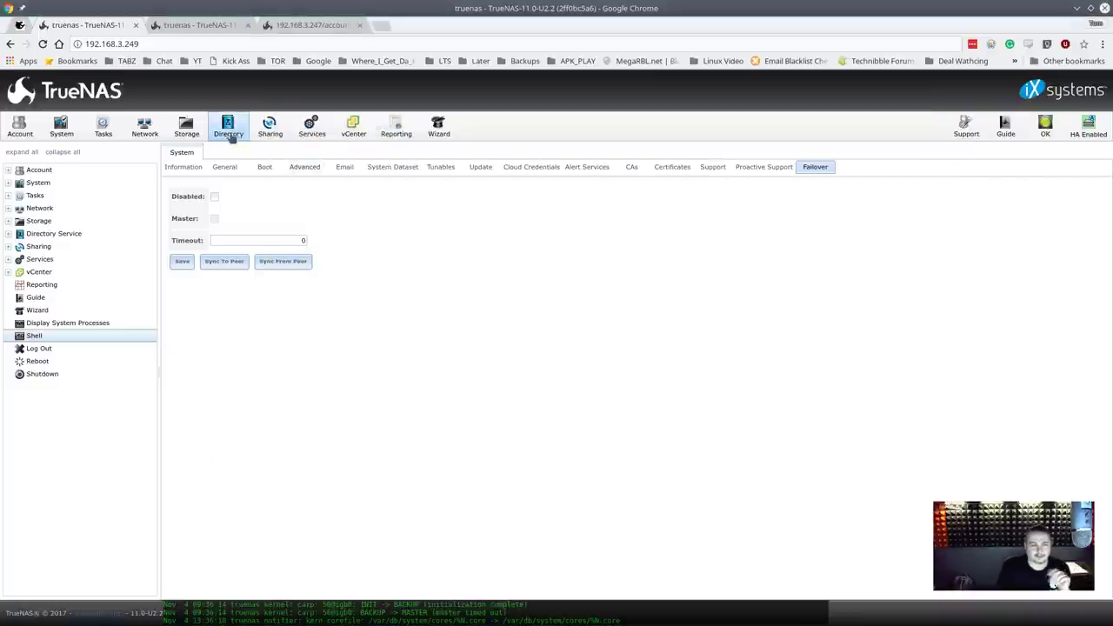
{"action": "left_click", "coordinate": [148, 139]}
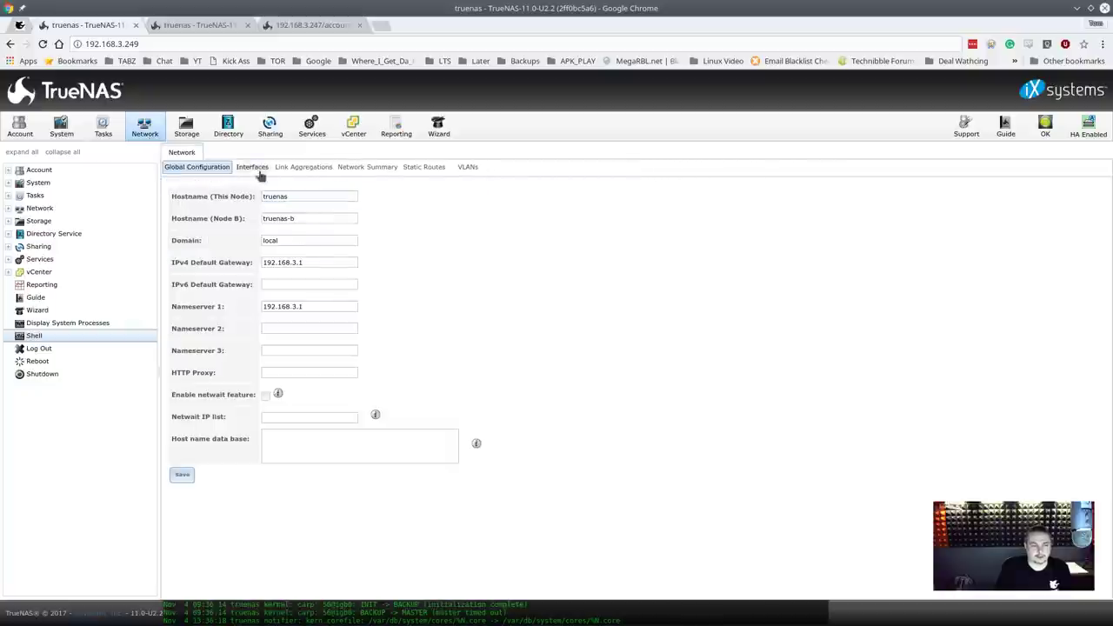
{"action": "left_click", "coordinate": [253, 168]}
{"action": "left_click", "coordinate": [170, 187]}
{"action": "left_click", "coordinate": [561, 195]}
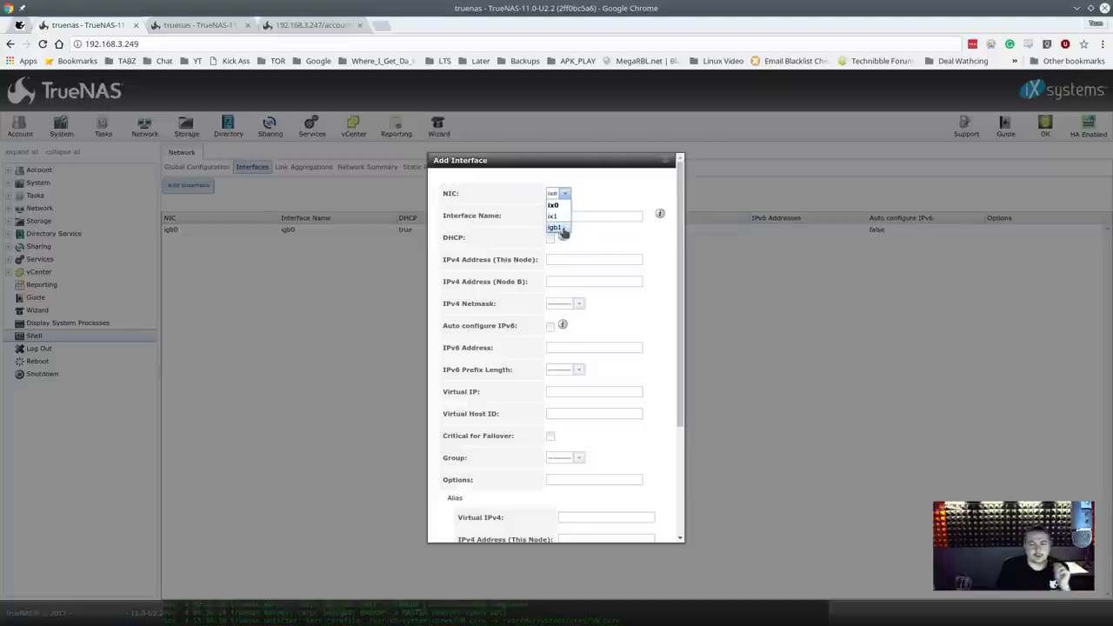
{"action": "left_click", "coordinate": [596, 204]}
{"action": "left_click", "coordinate": [665, 160]}
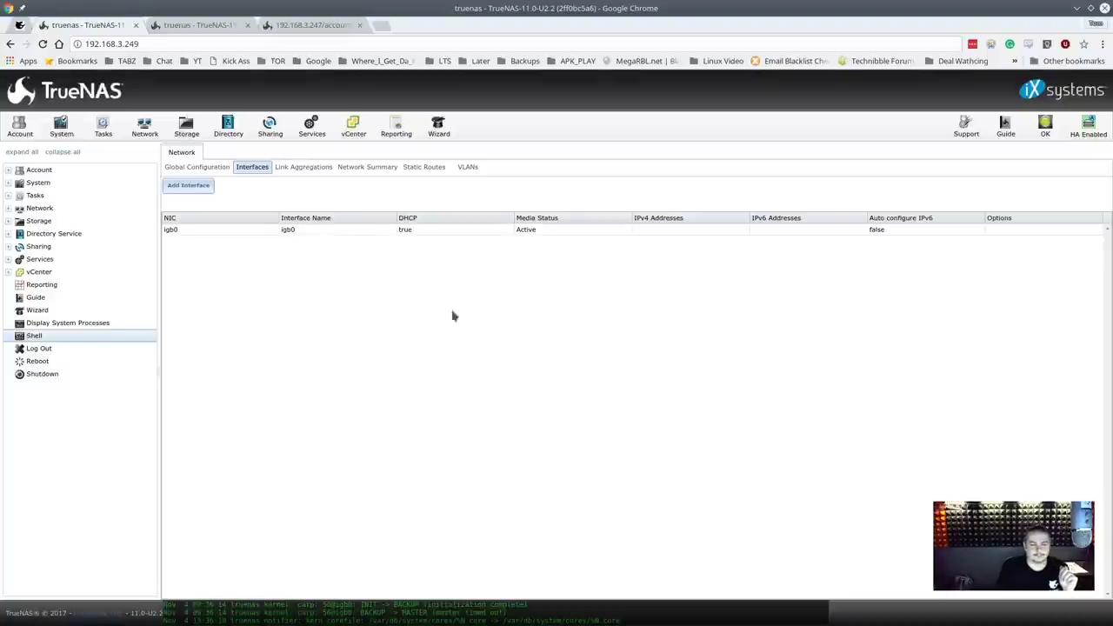
Bring the terminal back, review the ntb0 and igb0 sections of the ifconfig output, and close the terminal session
{"action": "key", "text": "alt+Tab"}
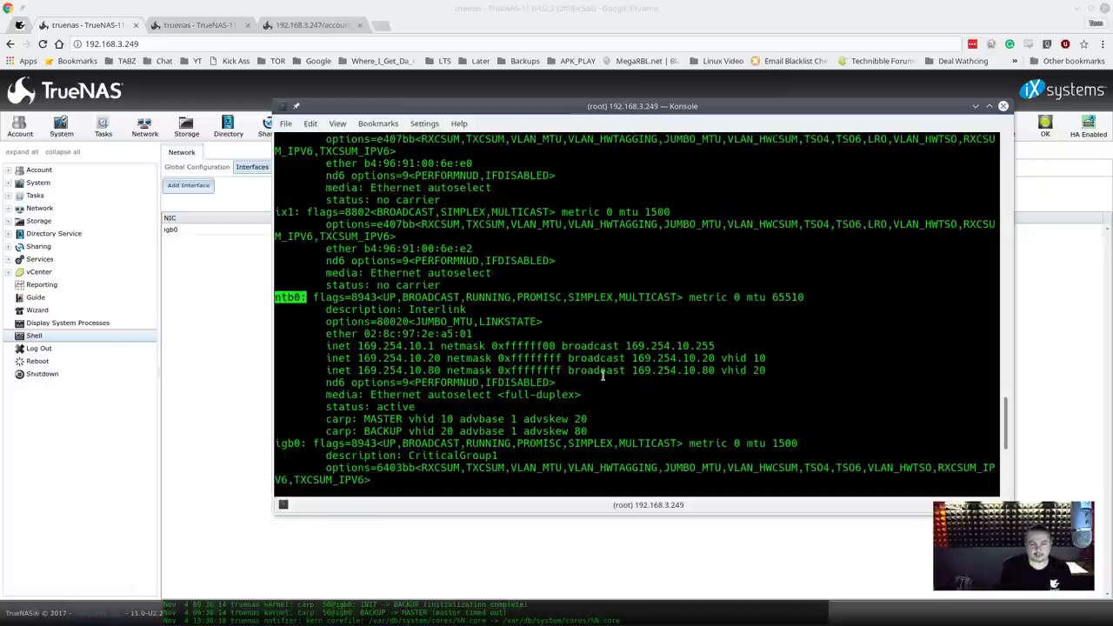
{"action": "scroll", "coordinate": [591, 372], "scroll_direction": "down", "scroll_amount": 2}
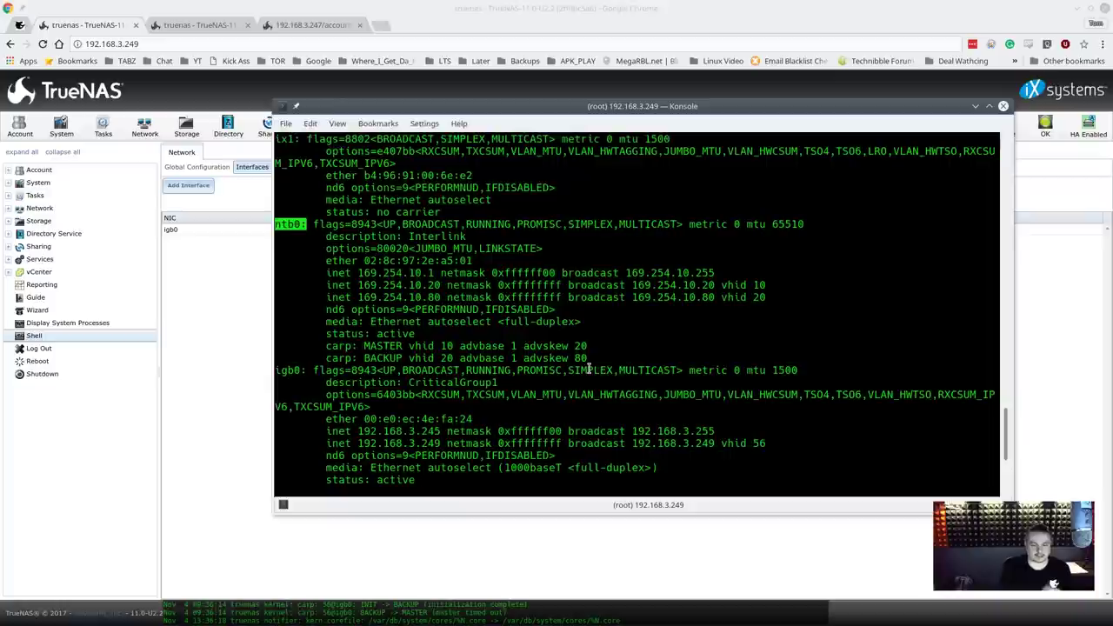
{"action": "scroll", "coordinate": [588, 370], "scroll_direction": "down", "scroll_amount": 1}
{"action": "key", "text": "ctrl+d"}
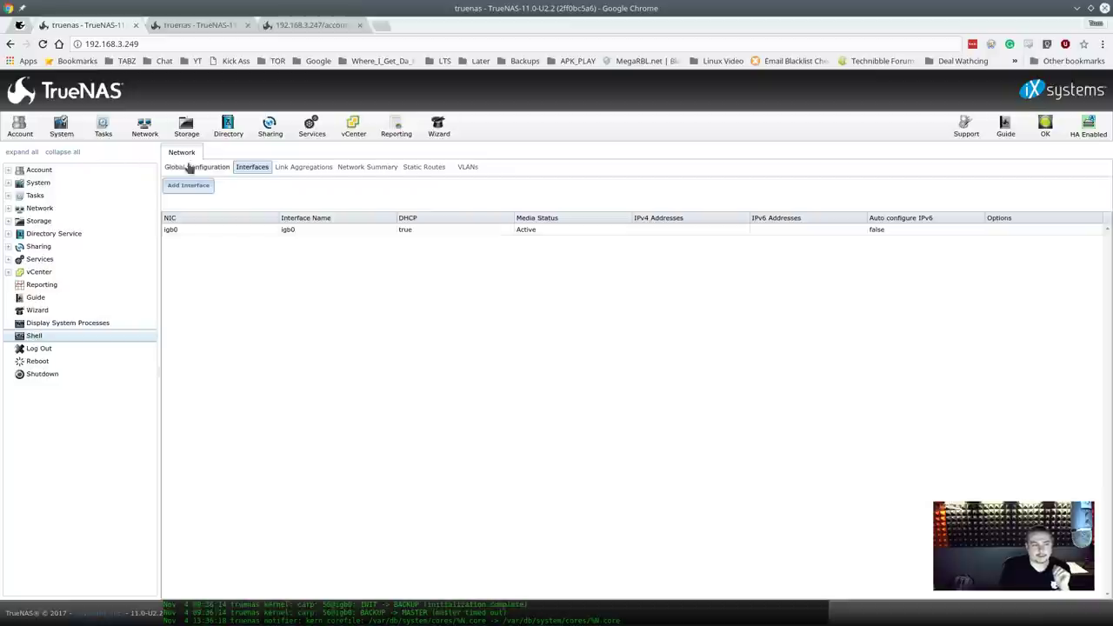
Open the TrueNAS system information, switch to the FreeNAS interface, and show its jails entries and available plugins
{"action": "left_click", "coordinate": [57, 131]}
{"action": "left_click", "coordinate": [17, 44]}
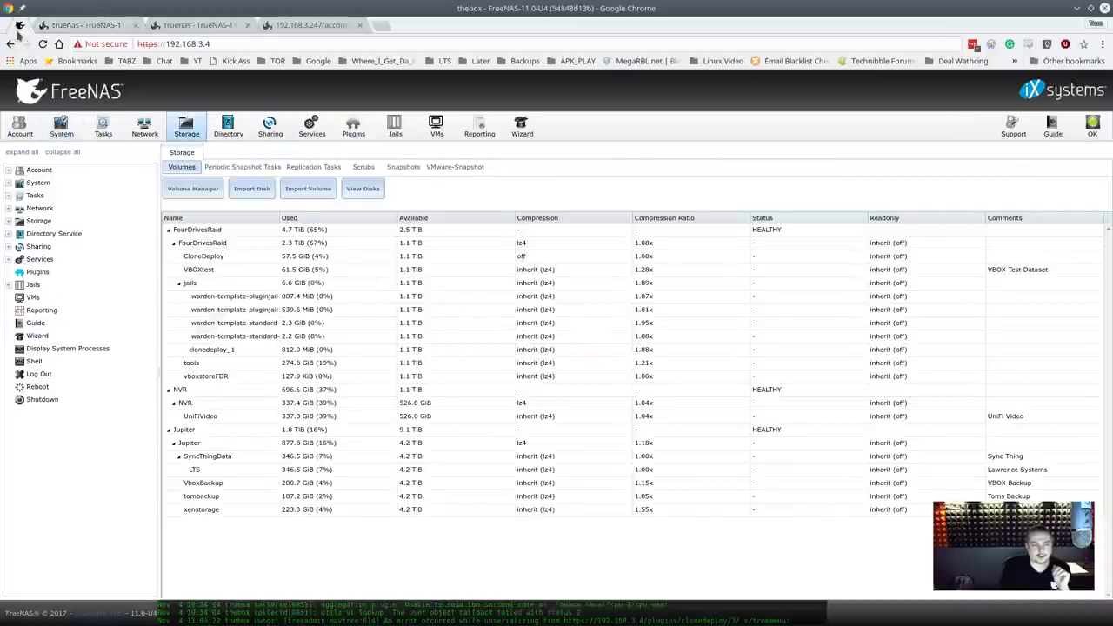
{"action": "left_click", "coordinate": [32, 286]}
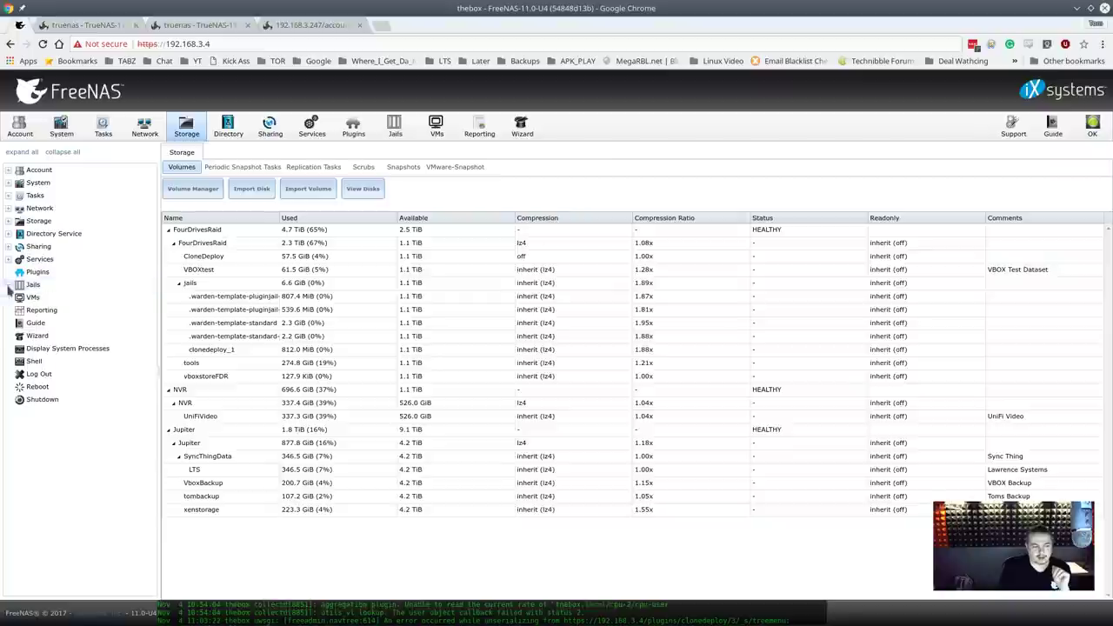
{"action": "left_click", "coordinate": [48, 272]}
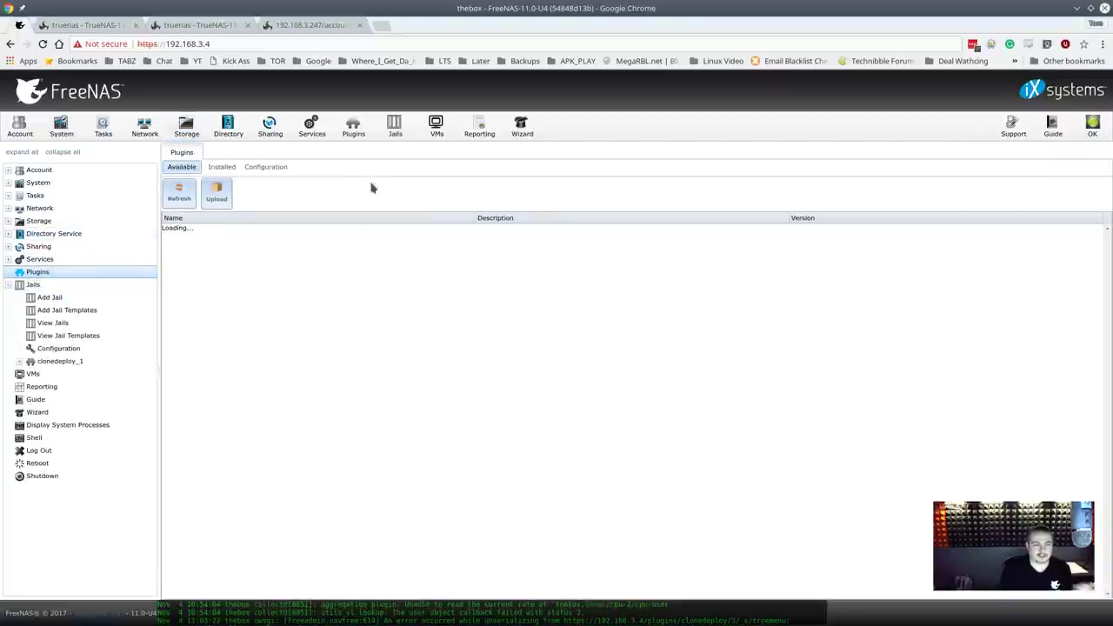
Return to TrueNAS and review its services list and the iSCSI, Windows SMB, UNIX NFS and Apple AFP share pages
{"action": "left_click", "coordinate": [110, 25]}
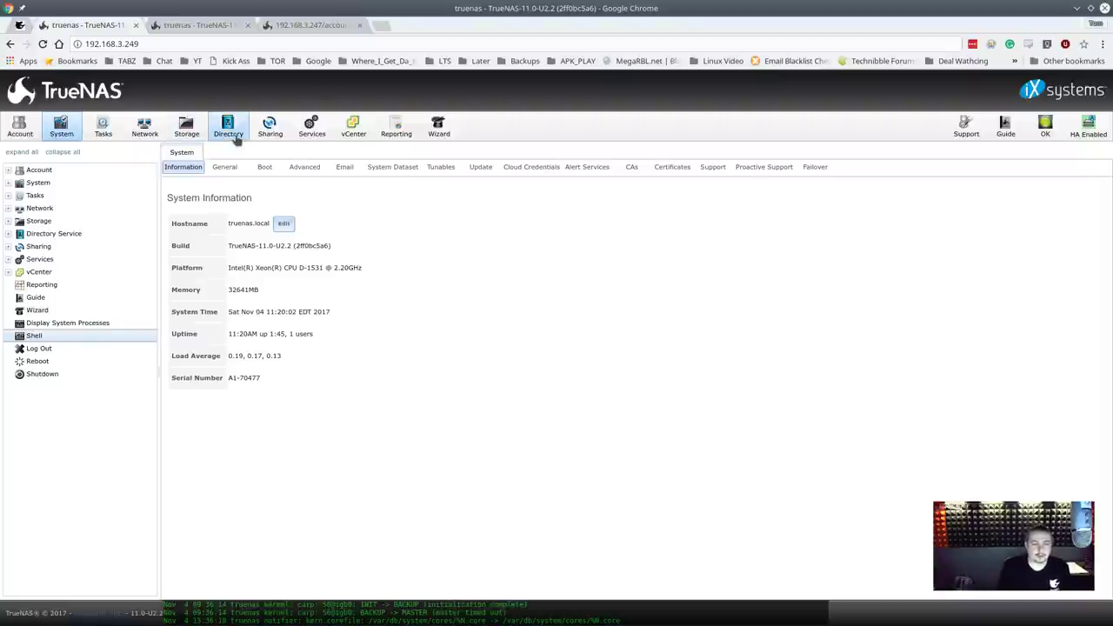
{"action": "left_click", "coordinate": [311, 127]}
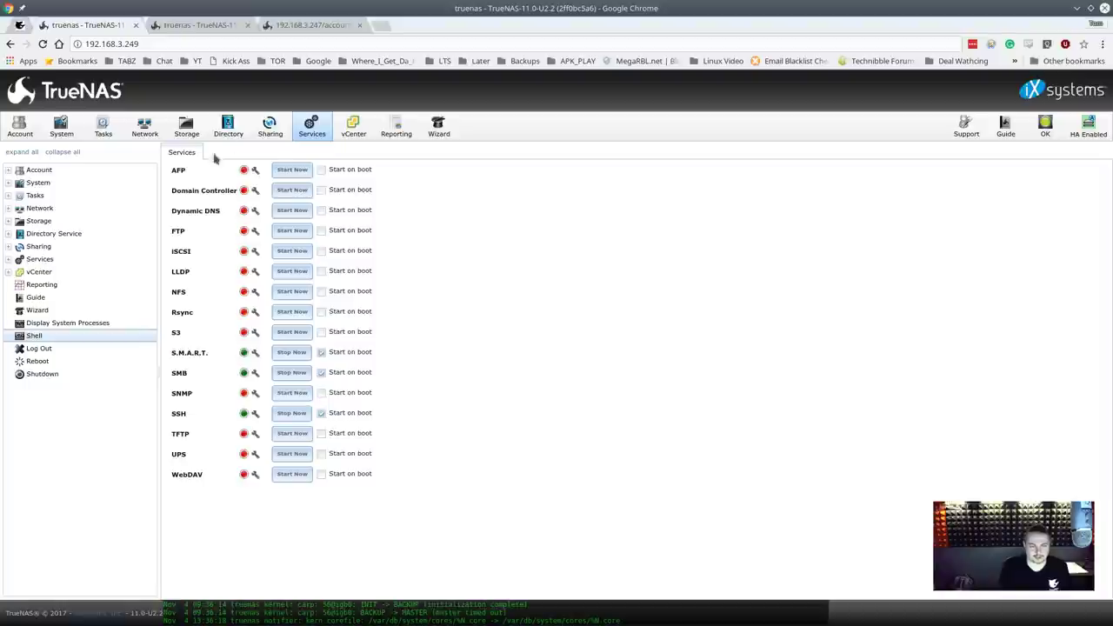
{"action": "left_click", "coordinate": [270, 127]}
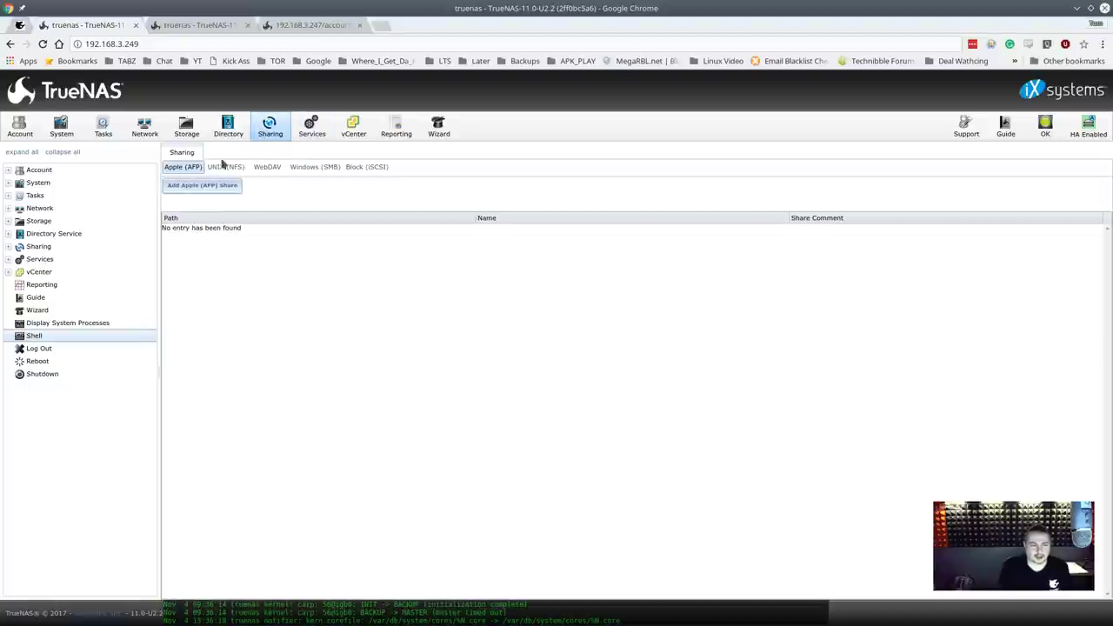
{"action": "left_click", "coordinate": [377, 166]}
{"action": "left_click", "coordinate": [318, 167]}
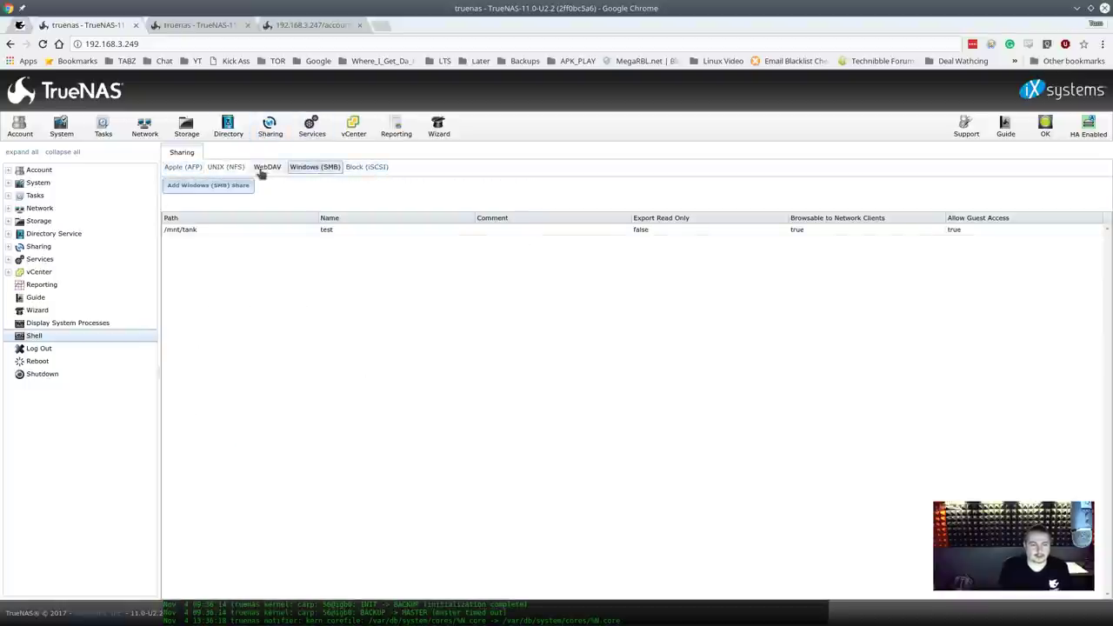
{"action": "left_click", "coordinate": [224, 169]}
{"action": "left_click", "coordinate": [186, 168]}
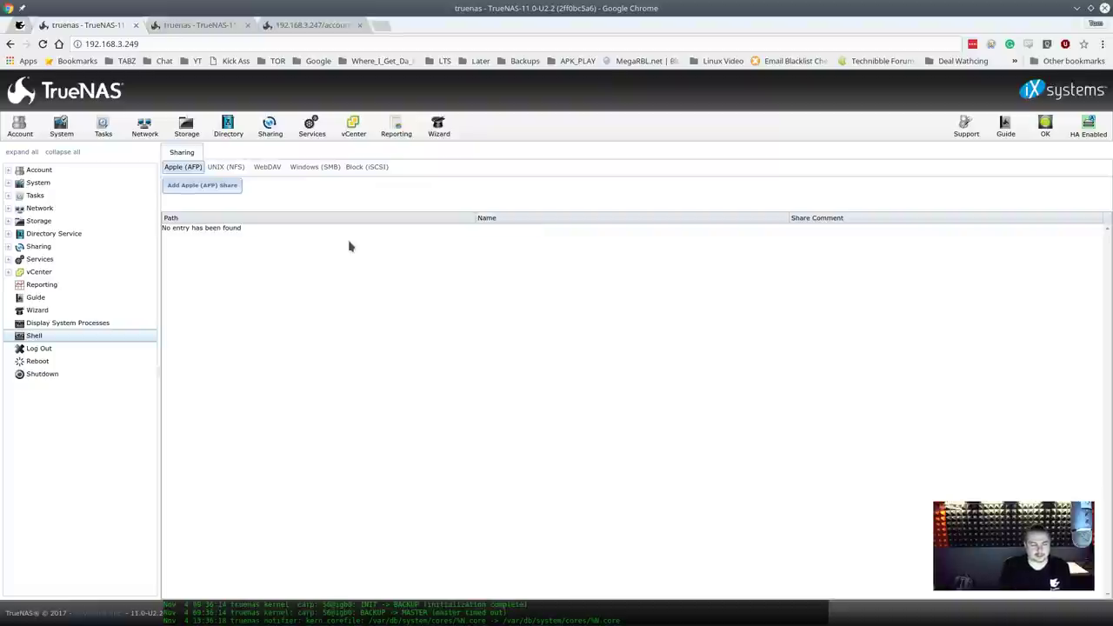
Open the TrueNAS Active Directory settings and compare them with the FreeNAS interface
{"action": "left_click", "coordinate": [236, 144]}
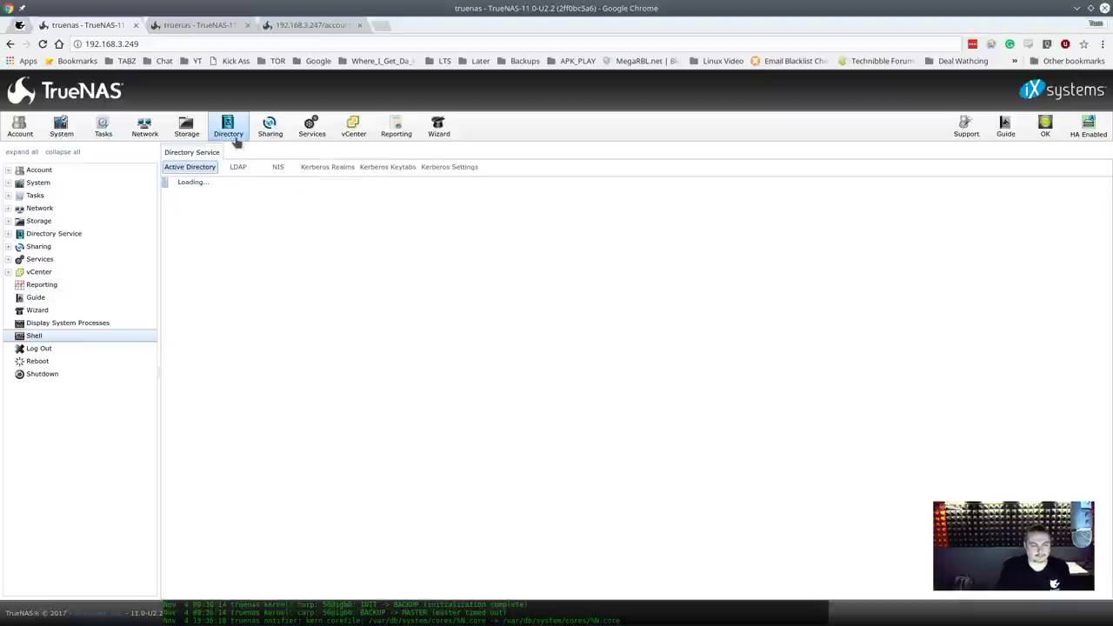
{"action": "left_click", "coordinate": [19, 25]}
{"action": "left_click", "coordinate": [67, 28]}
{"action": "left_click", "coordinate": [21, 25]}
{"action": "left_click", "coordinate": [69, 26]}
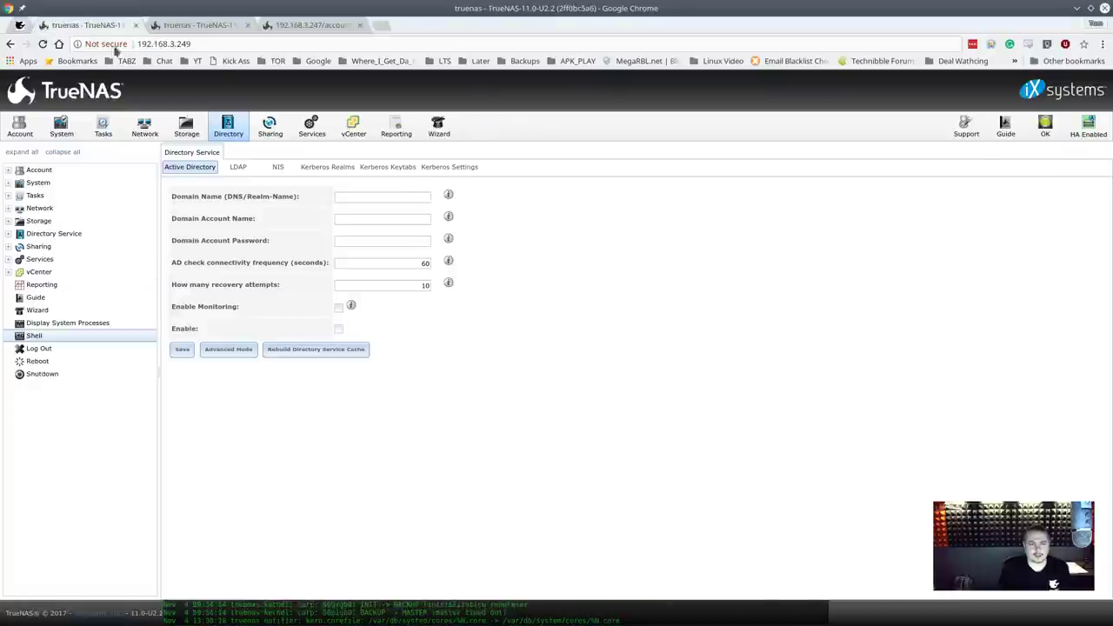
Compare the FreeNAS and TrueNAS interfaces once more, then open the TrueNAS setup Wizard and dismiss it without changes
{"action": "left_click", "coordinate": [19, 25]}
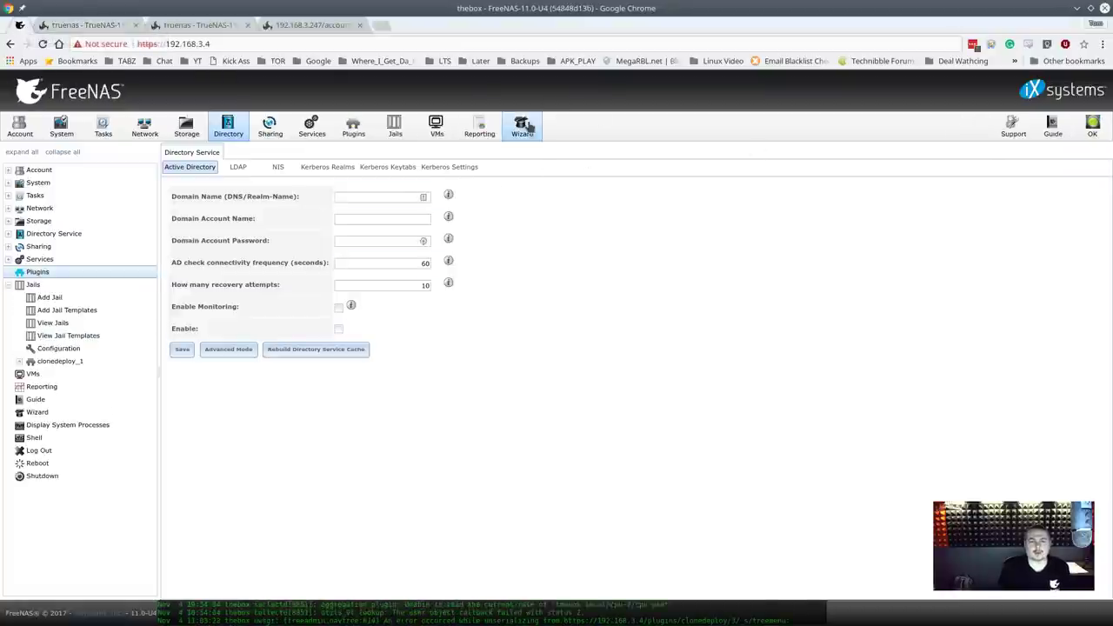
{"action": "left_click", "coordinate": [79, 26]}
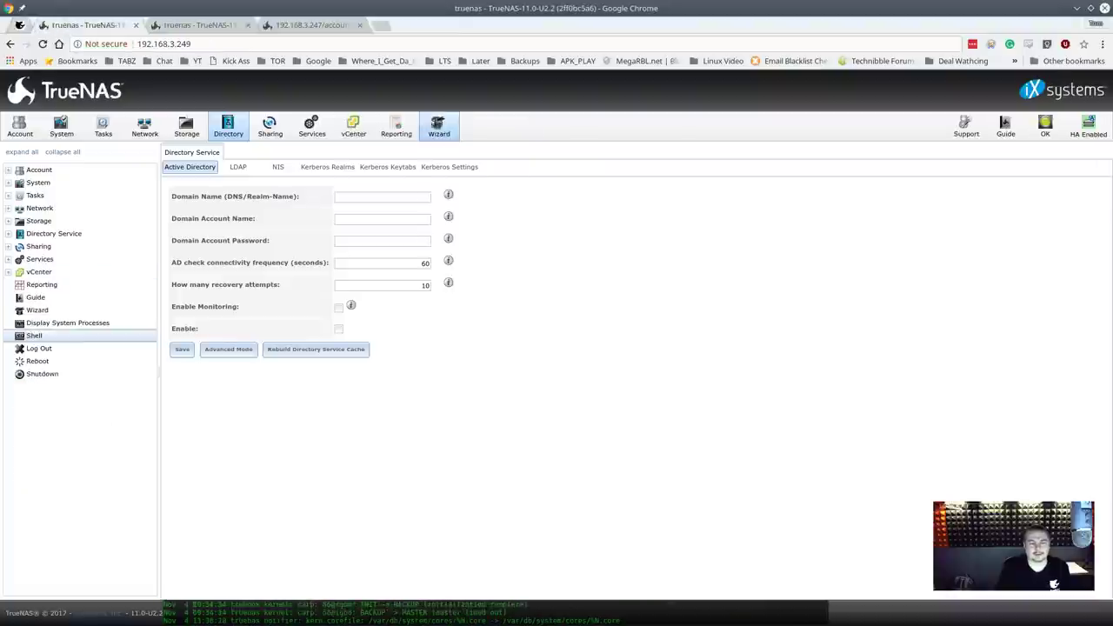
{"action": "left_click", "coordinate": [439, 129]}
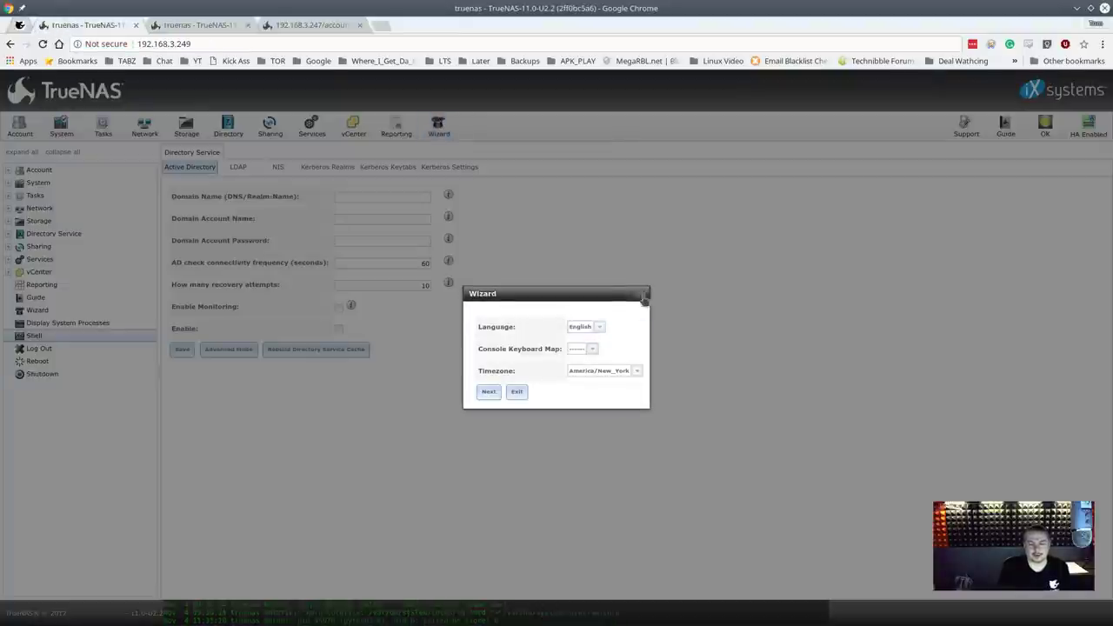
{"action": "left_click", "coordinate": [636, 297]}
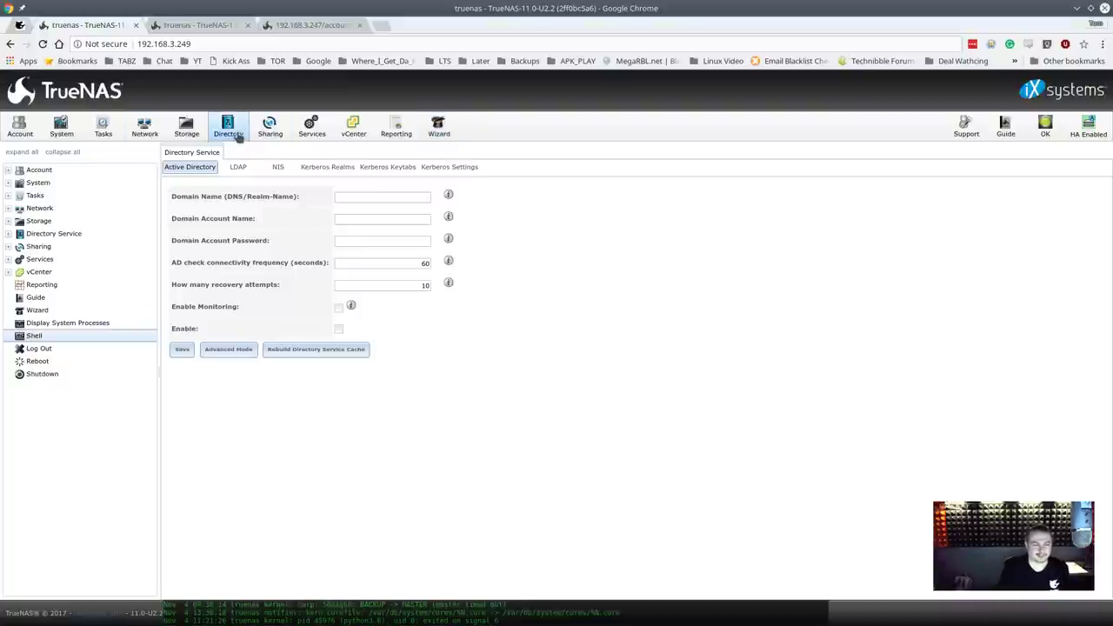
Review the TrueNAS vCenter plugin configuration with its management IP address choices, and return to the system information
{"action": "left_click", "coordinate": [344, 130]}
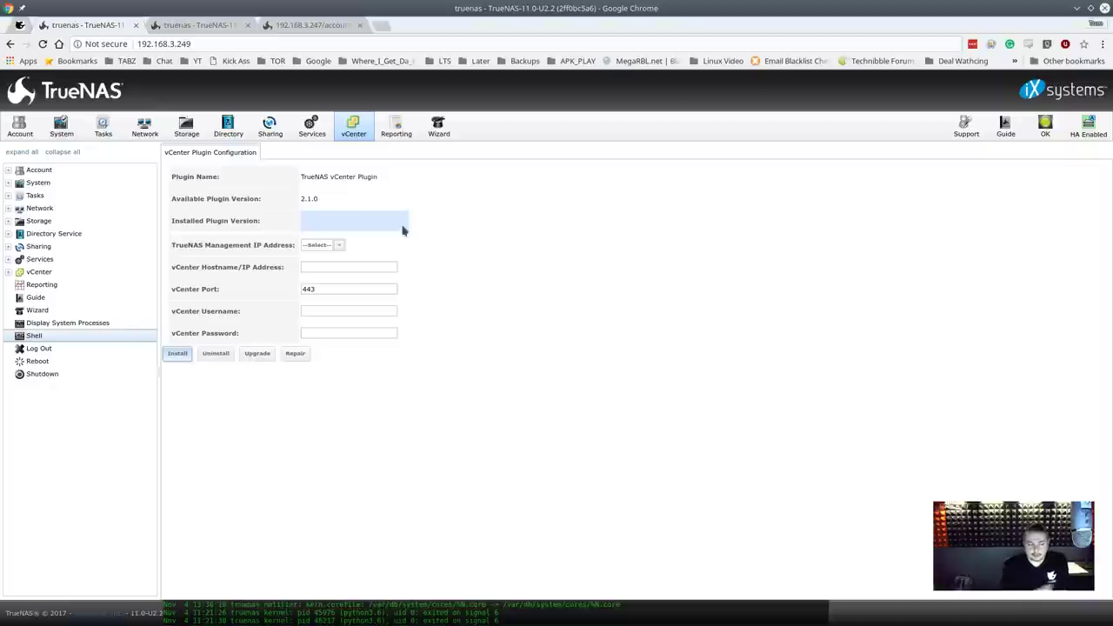
{"action": "left_click", "coordinate": [340, 245]}
{"action": "left_click", "coordinate": [342, 247]}
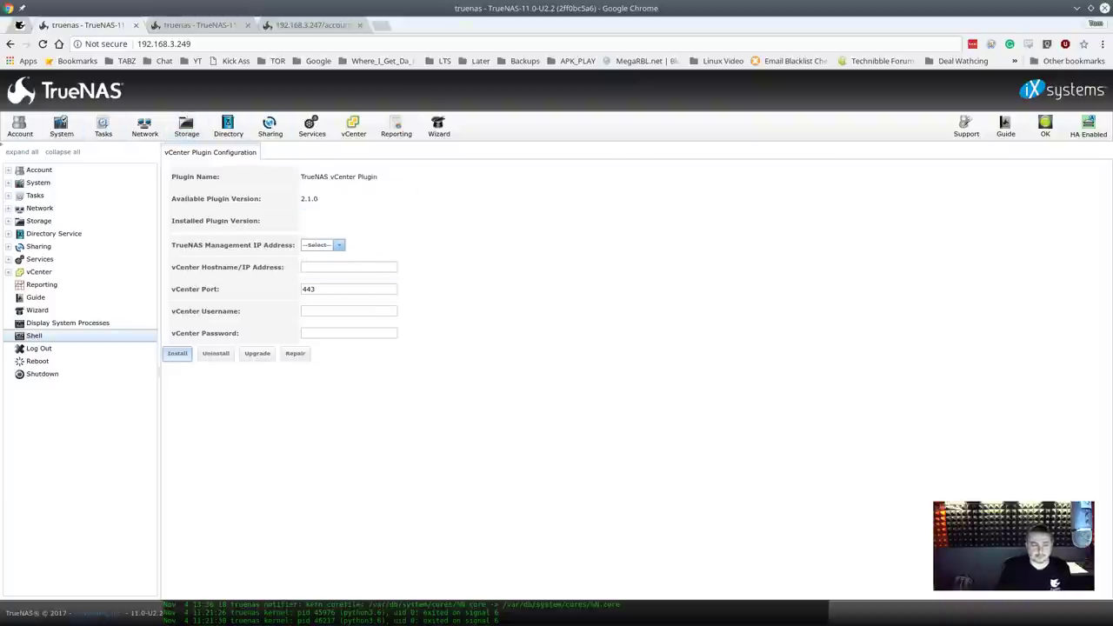
{"action": "left_click", "coordinate": [61, 126]}
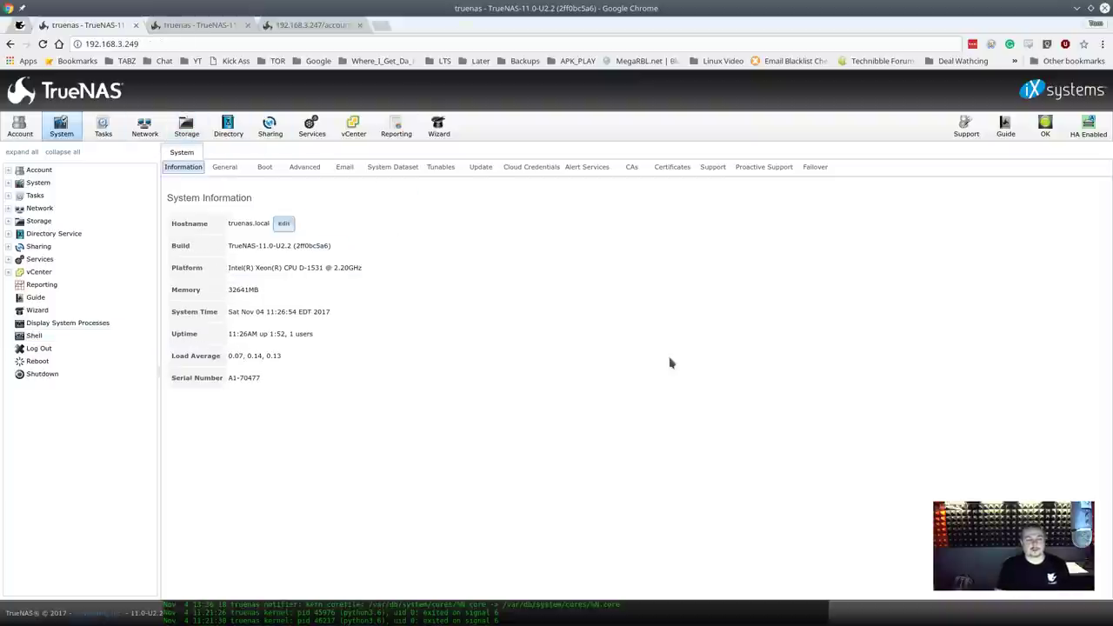